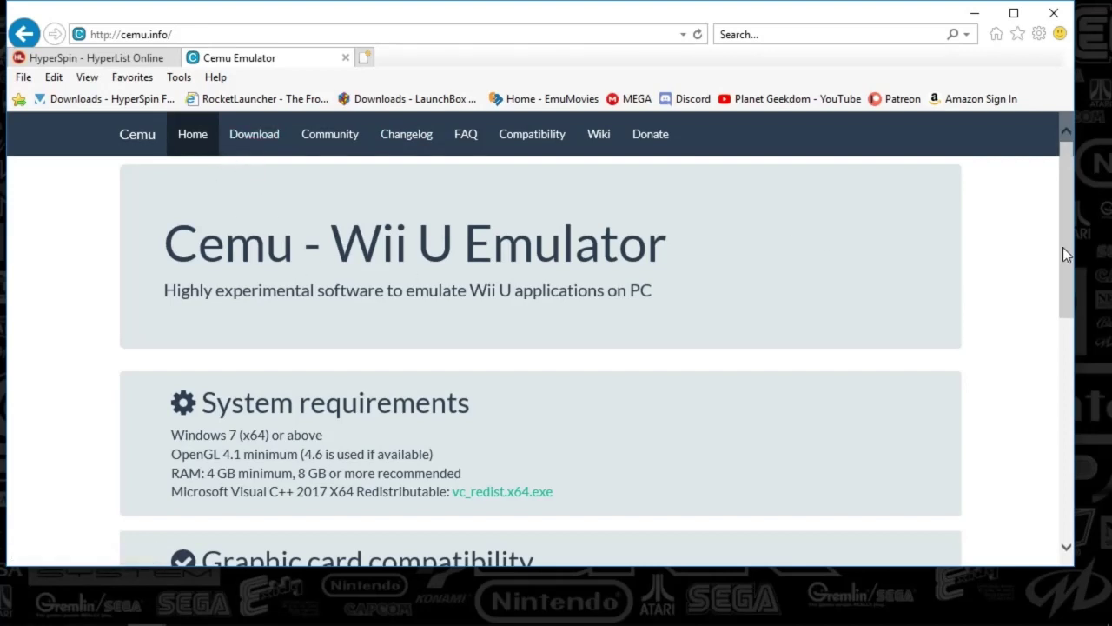
Read through the Cemu home page, from graphic card compatibility and latest release to the download link for the latest version.
{"action": "left_click_drag", "start_coordinate": [1062, 247], "coordinate": [999, 398]}
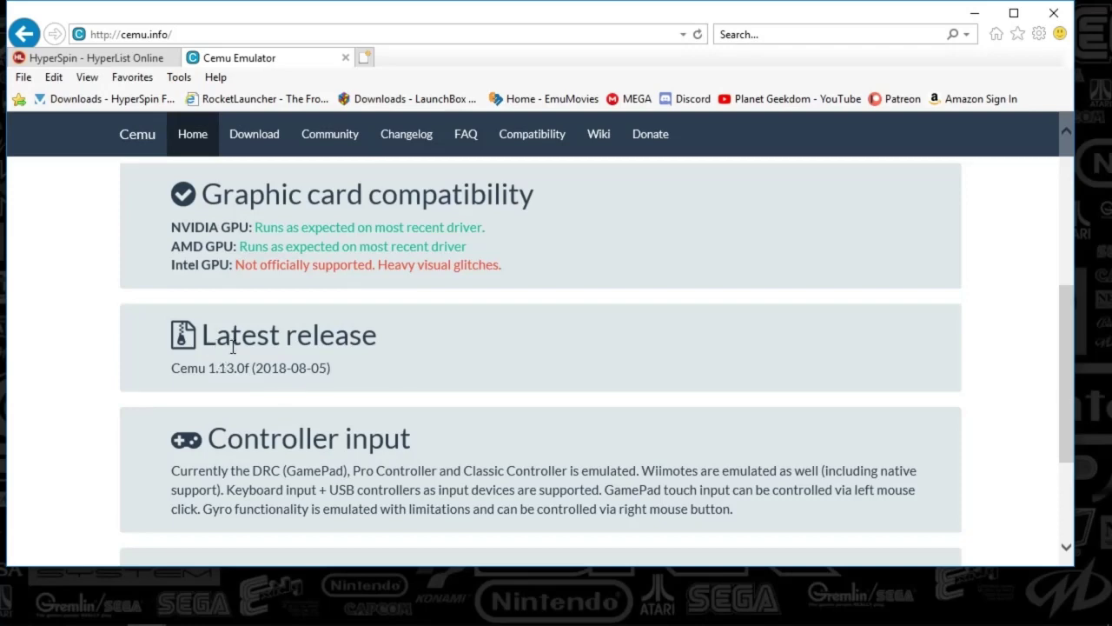
{"action": "scroll", "coordinate": [212, 367], "scroll_direction": "up", "scroll_amount": 2}
{"action": "scroll", "coordinate": [212, 366], "scroll_direction": "down", "scroll_amount": 4}
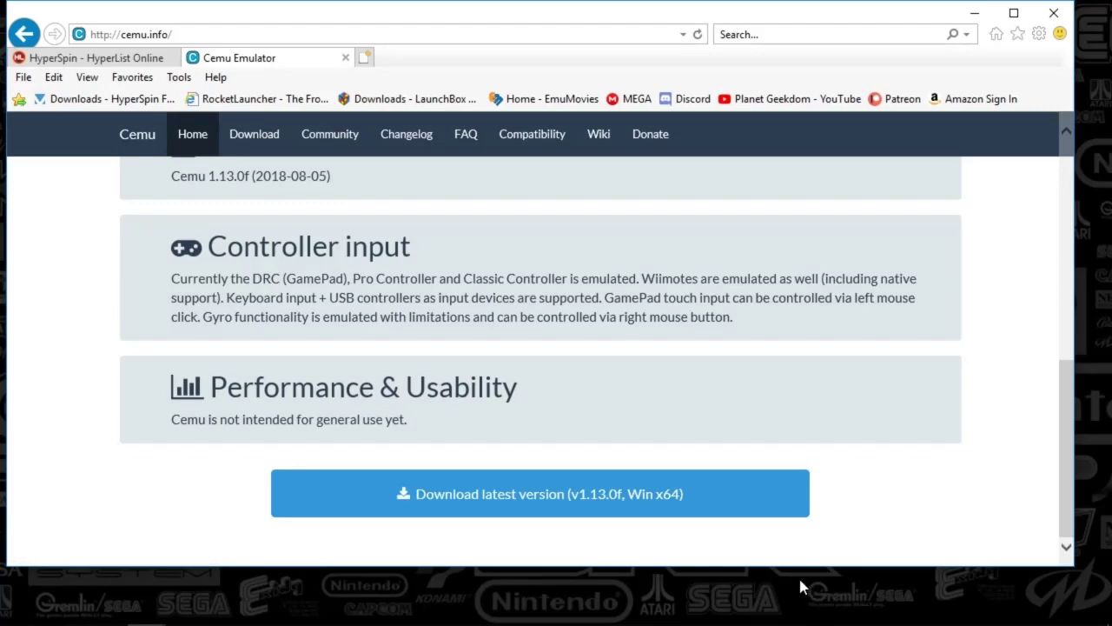
Switch to File Explorer and look through the files and folders in the Cemu emulator folder.
{"action": "mouse_move", "coordinate": [860, 620]}
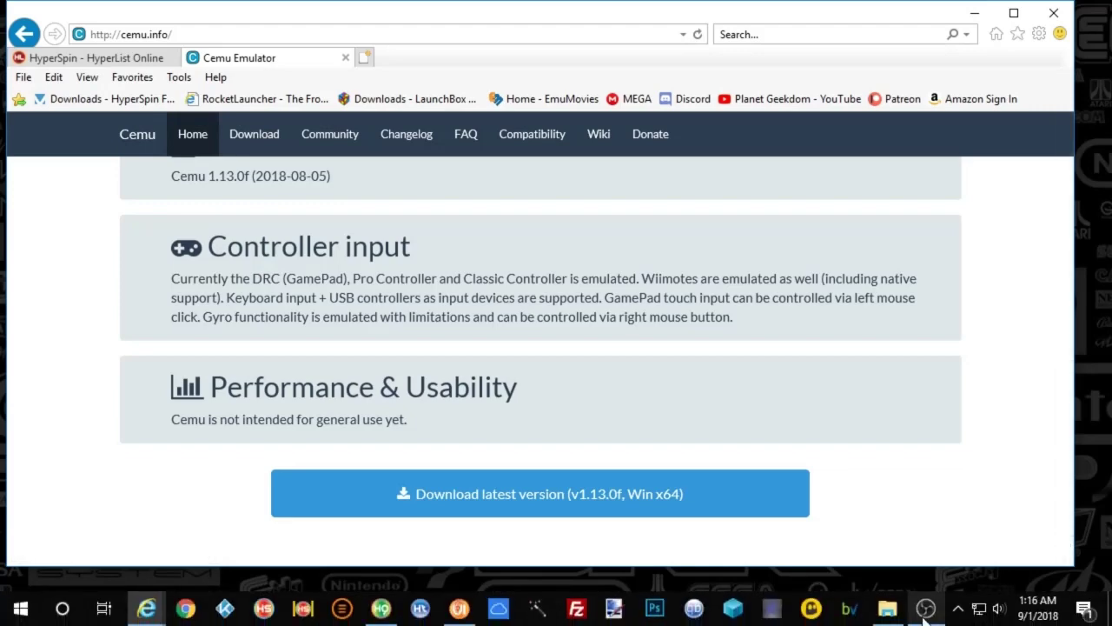
{"action": "left_click", "coordinate": [888, 609]}
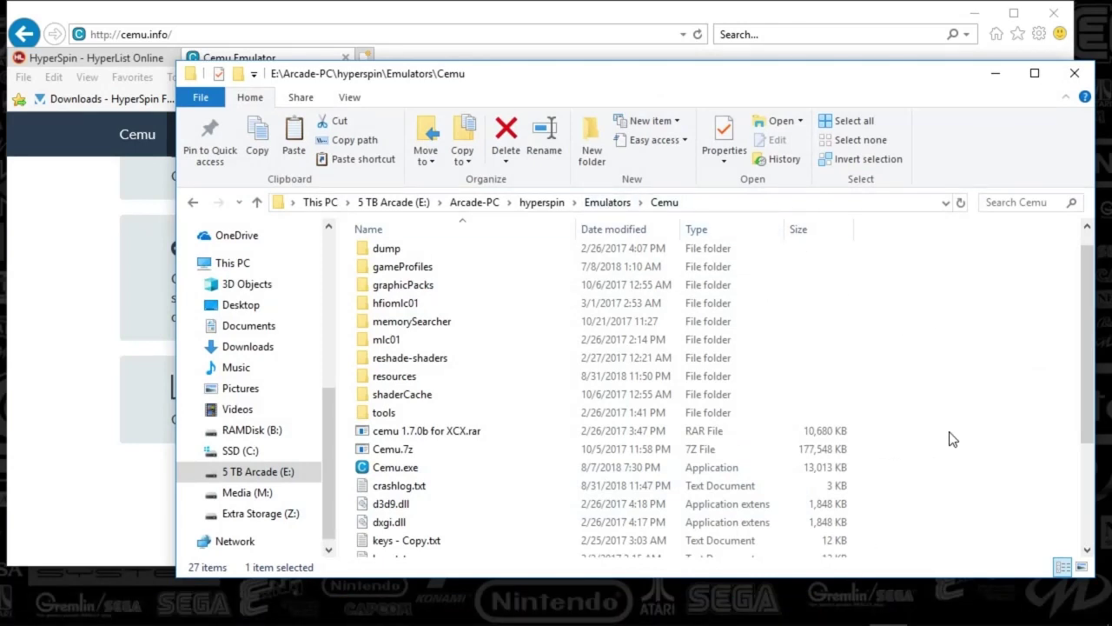
{"action": "scroll", "coordinate": [952, 438], "scroll_direction": "down", "scroll_amount": 3}
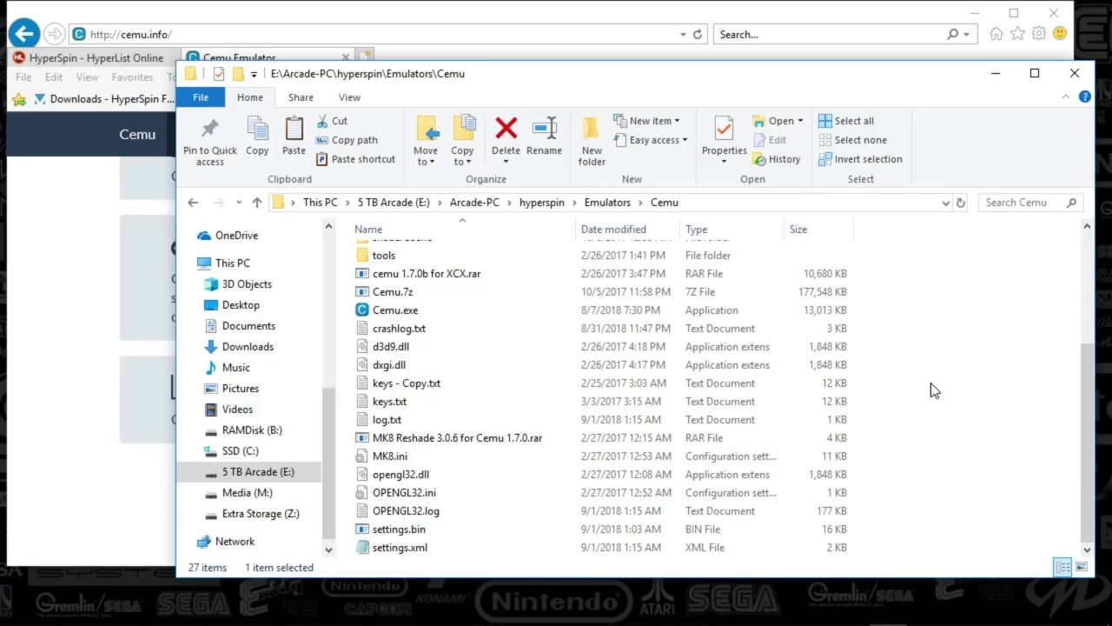
{"action": "scroll", "coordinate": [953, 411], "scroll_direction": "up", "scroll_amount": 4}
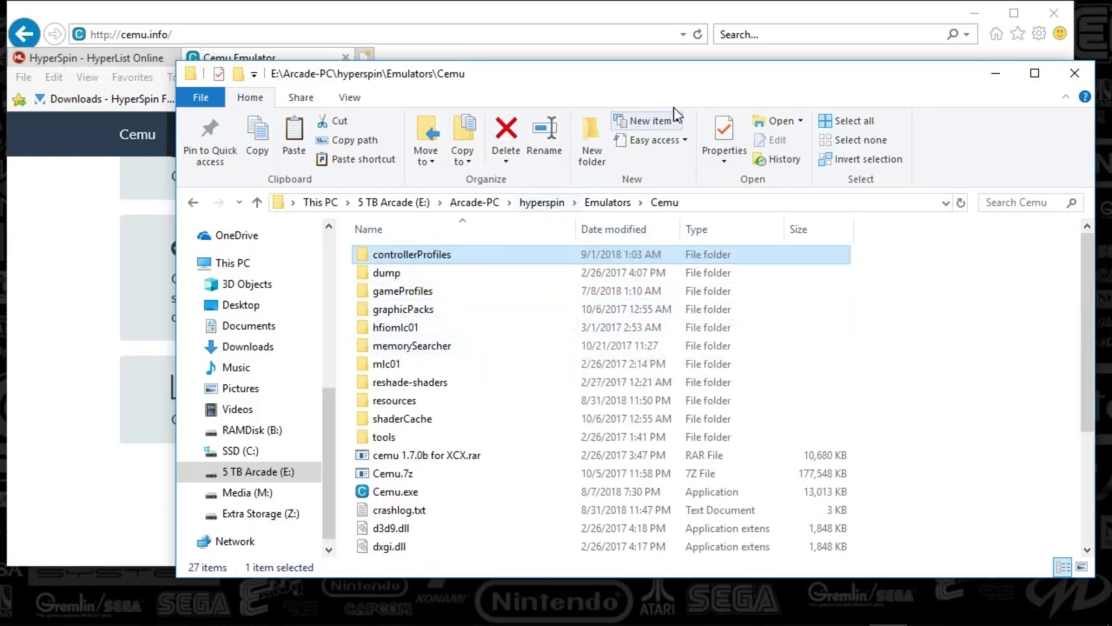
Switch to HyperHQ, review the Nintendo Wii U wheel settings from emulator execution through special artwork, and close HyperHQ.
{"action": "left_click", "coordinate": [122, 476]}
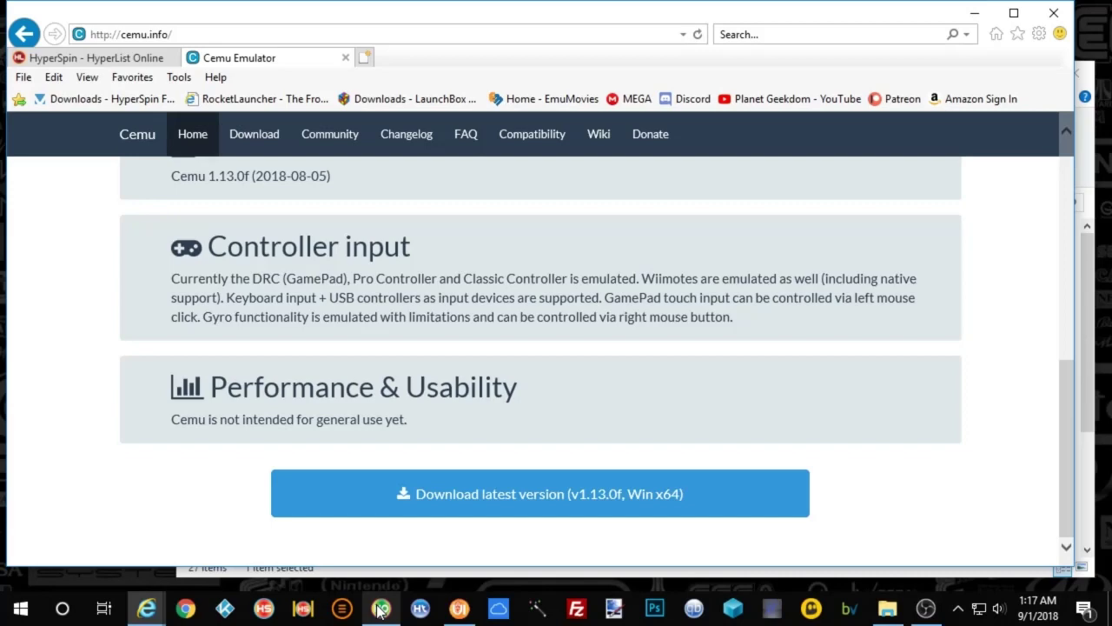
{"action": "left_click", "coordinate": [379, 608]}
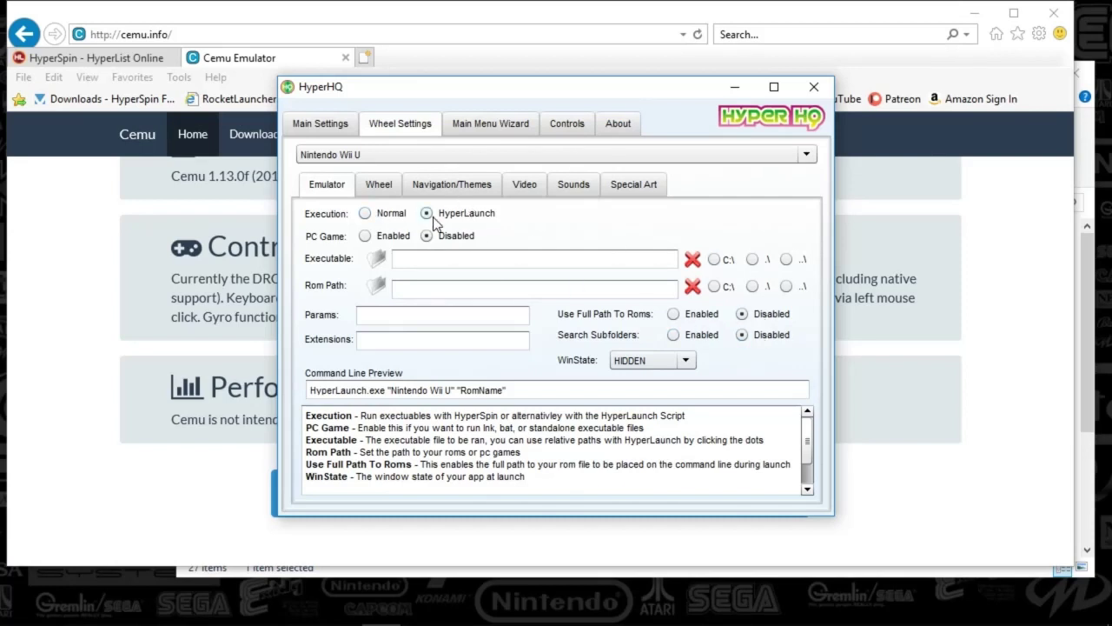
{"action": "left_click", "coordinate": [375, 191]}
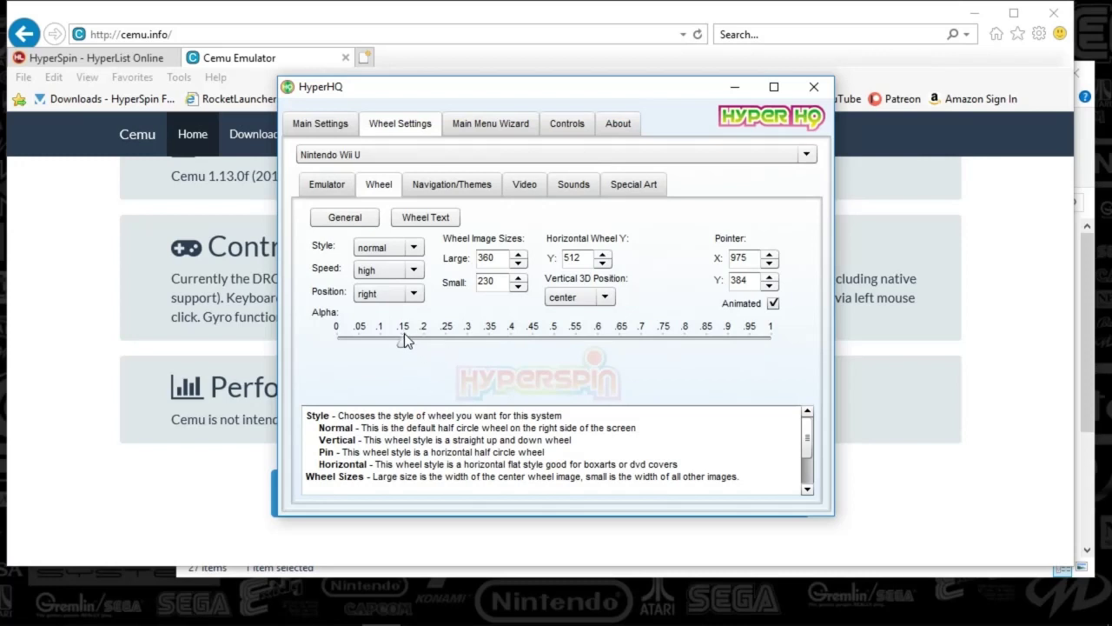
{"action": "left_click", "coordinate": [441, 193]}
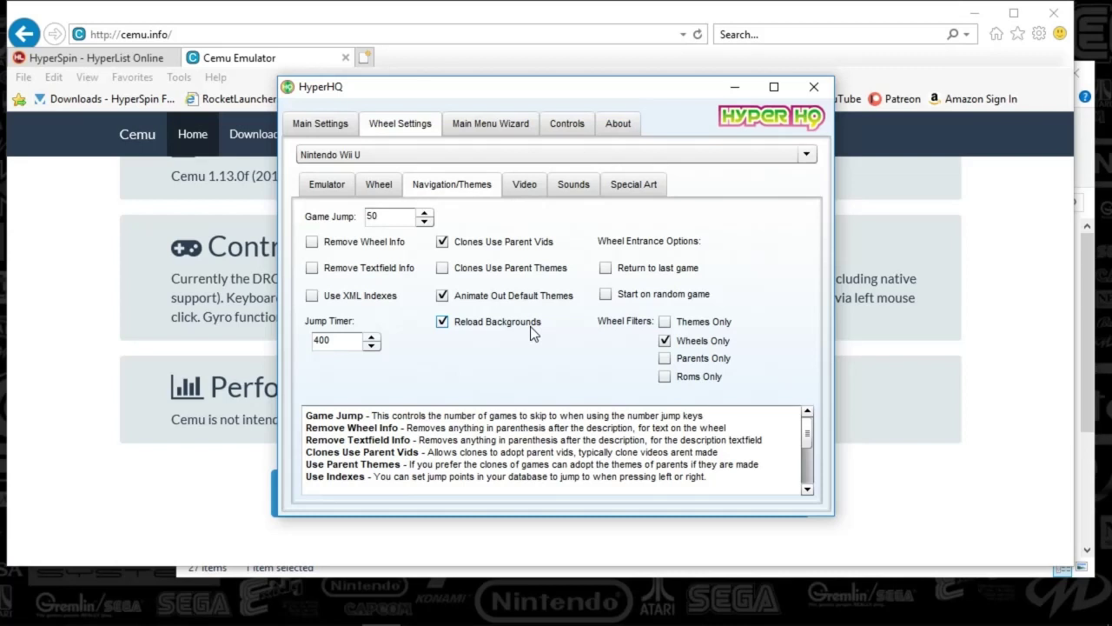
{"action": "left_click", "coordinate": [512, 186]}
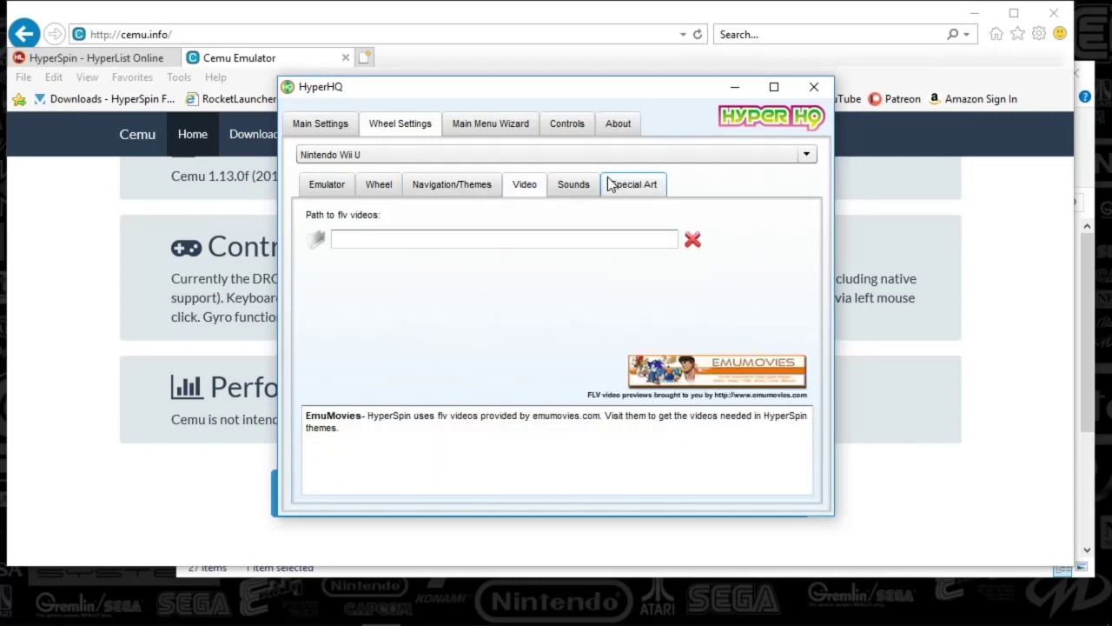
{"action": "left_click", "coordinate": [584, 190]}
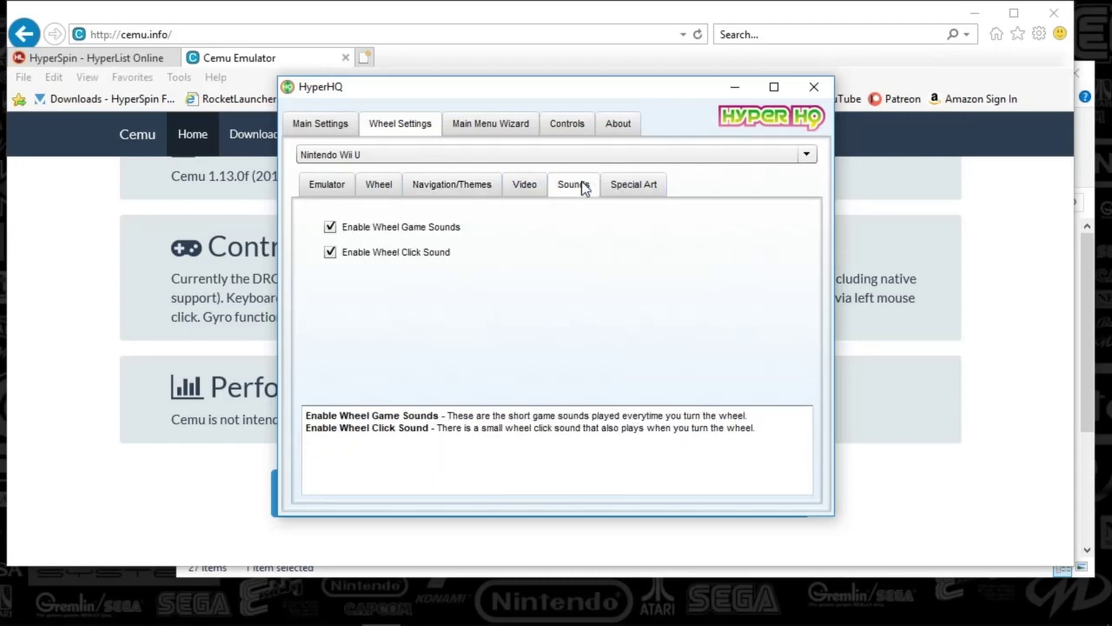
{"action": "left_click", "coordinate": [627, 182]}
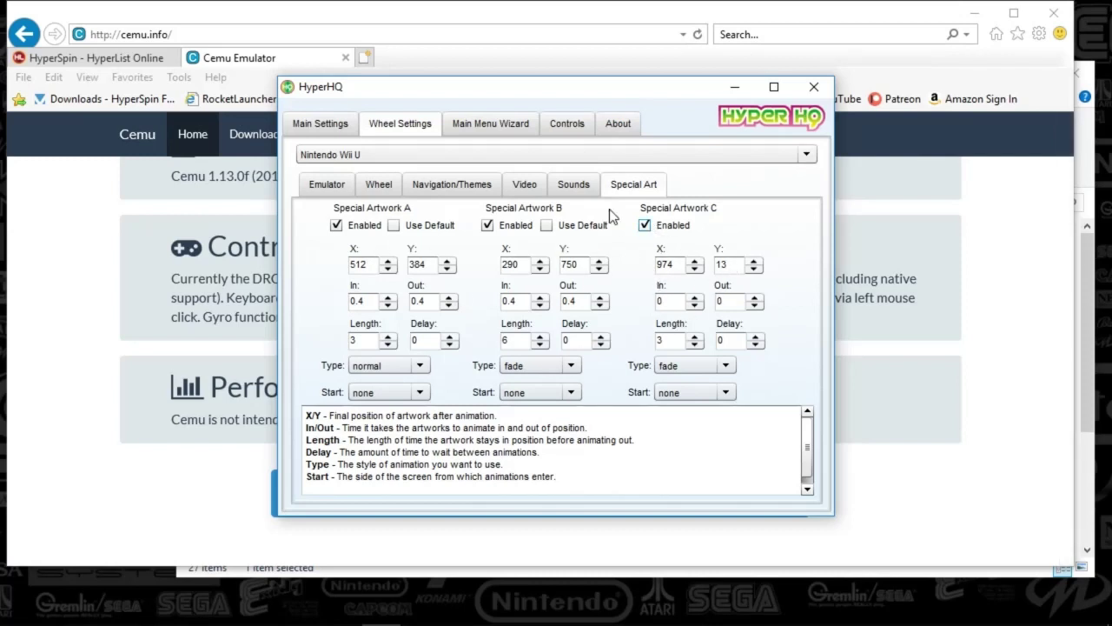
{"action": "left_click", "coordinate": [814, 88]}
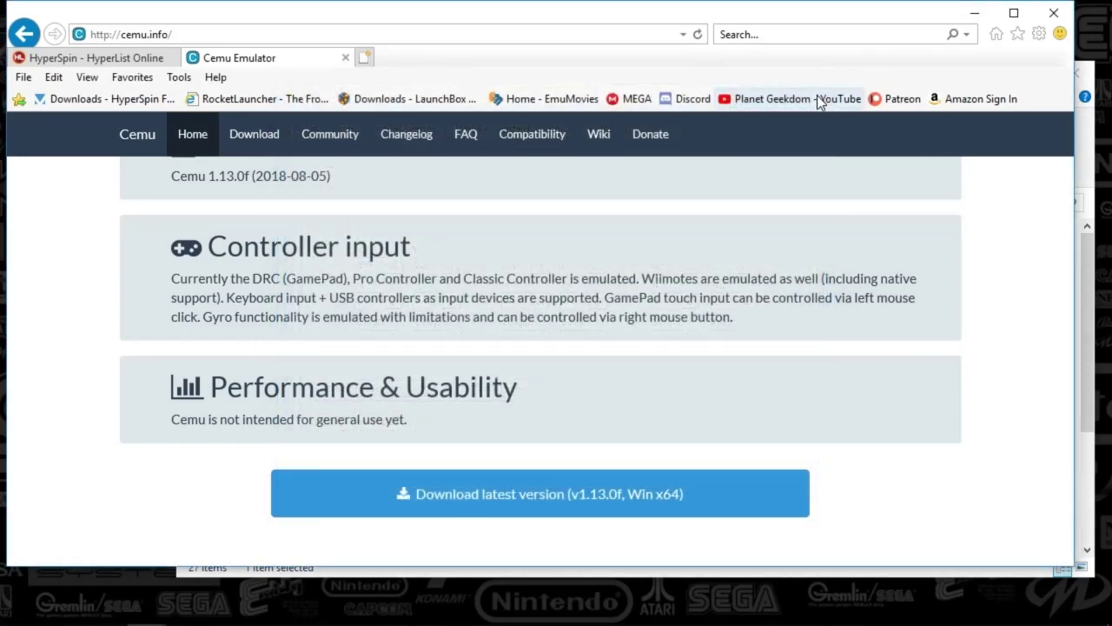
Switch to RocketLauncherUI and display the emulator setup for Nintendo Wii U.
{"action": "mouse_move", "coordinate": [700, 607]}
{"action": "left_click", "coordinate": [452, 607]}
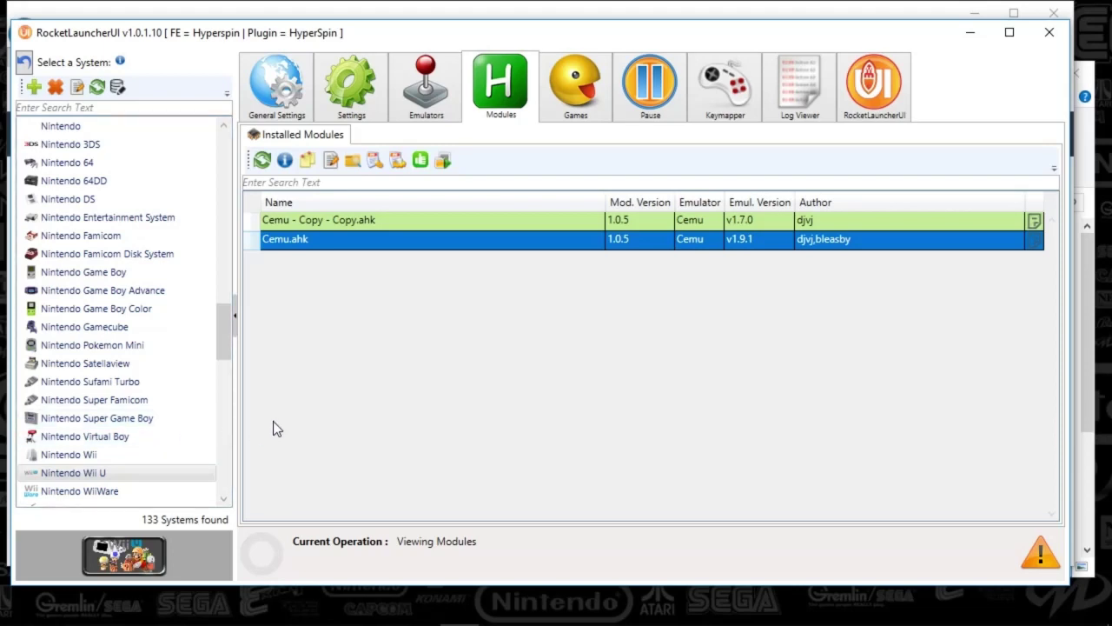
{"action": "left_click", "coordinate": [426, 87]}
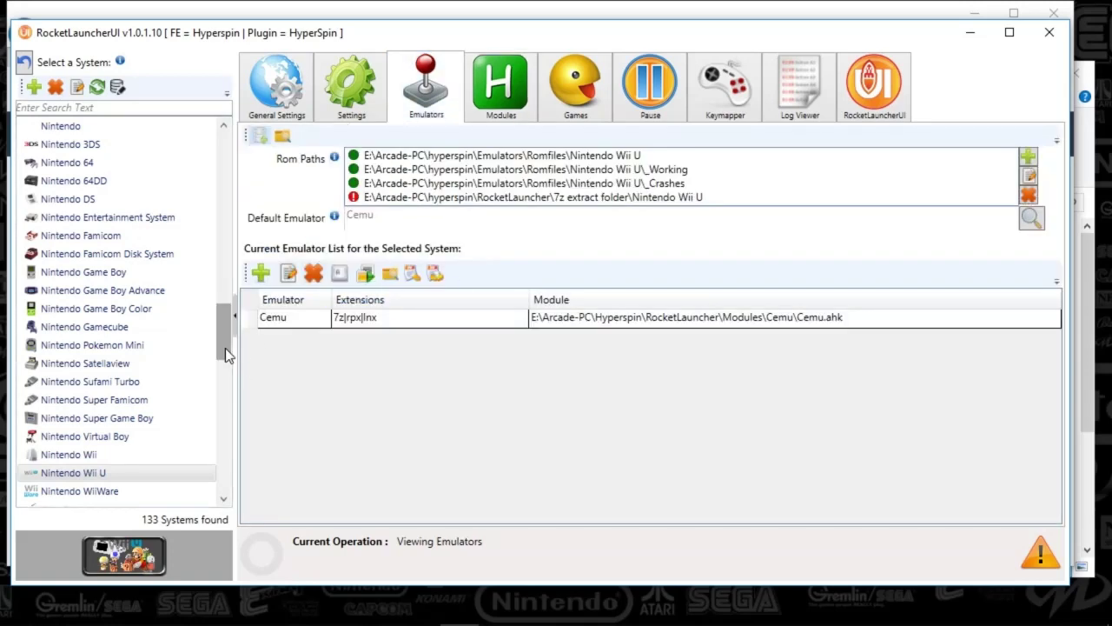
Select the GLOBAL system and look through its list of configured emulators.
{"action": "mouse_move", "coordinate": [224, 343]}
{"action": "left_mouse_down"}
{"action": "mouse_move", "coordinate": [247, 155]}
{"action": "mouse_move", "coordinate": [232, 348]}
{"action": "left_mouse_up"}
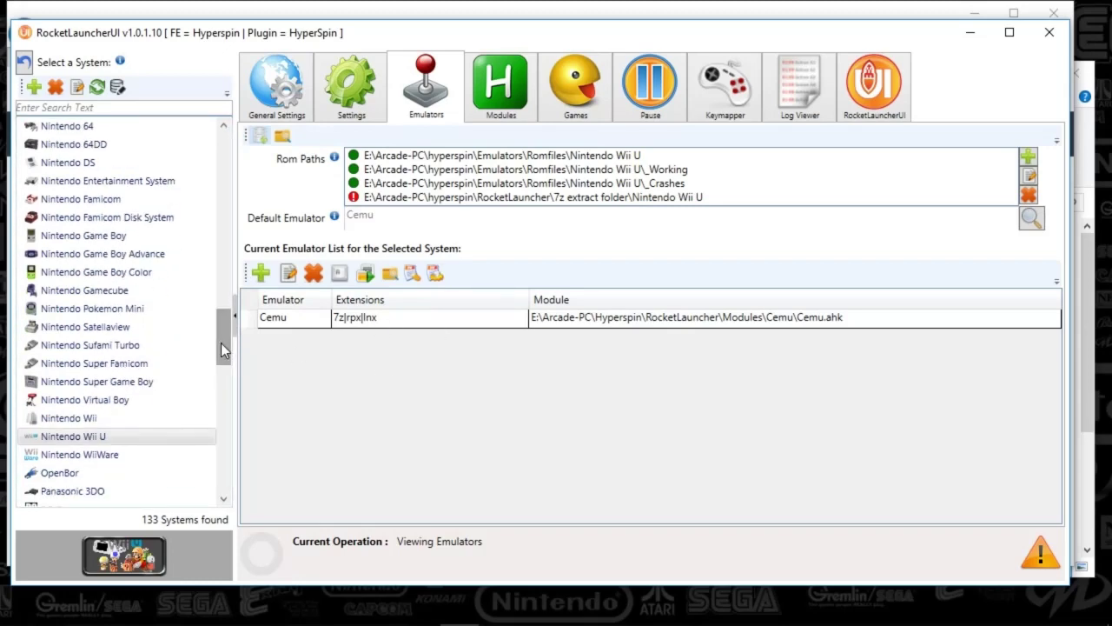
{"action": "left_click_drag", "start_coordinate": [220, 342], "coordinate": [238, 159]}
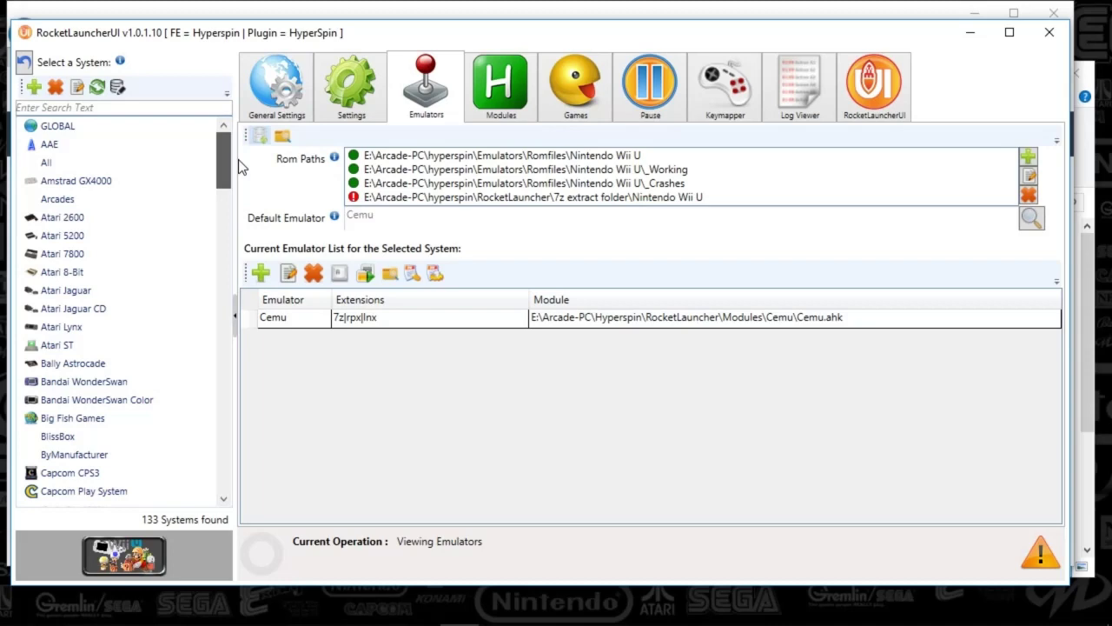
{"action": "left_click", "coordinate": [132, 129]}
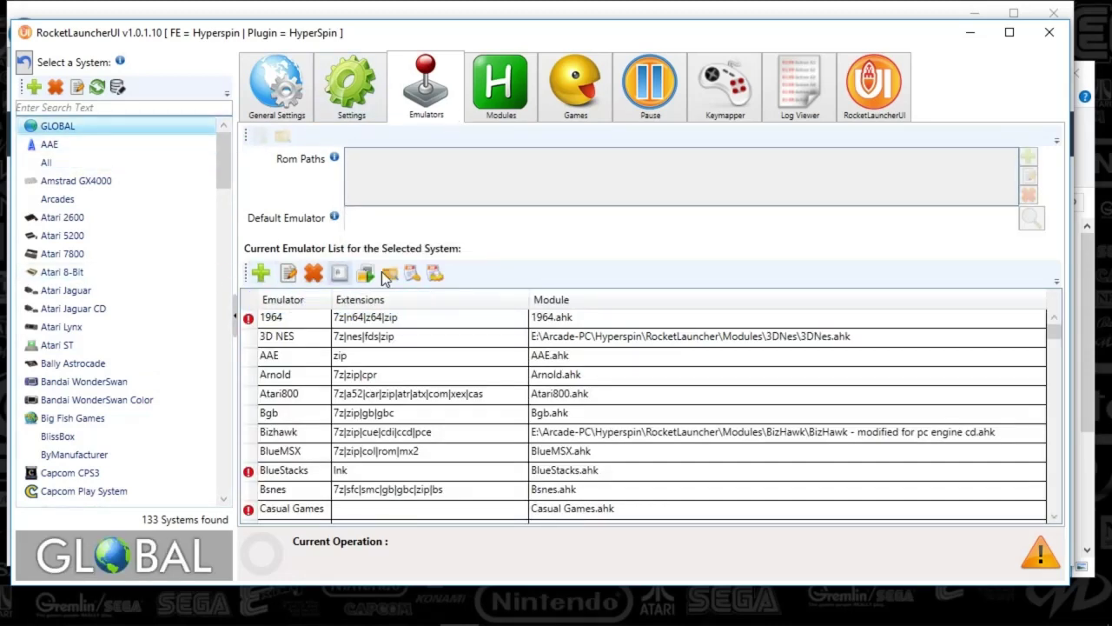
{"action": "mouse_move", "coordinate": [1053, 333]}
{"action": "left_mouse_down"}
{"action": "mouse_move", "coordinate": [1053, 511]}
{"action": "mouse_move", "coordinate": [1047, 314]}
{"action": "left_mouse_up"}
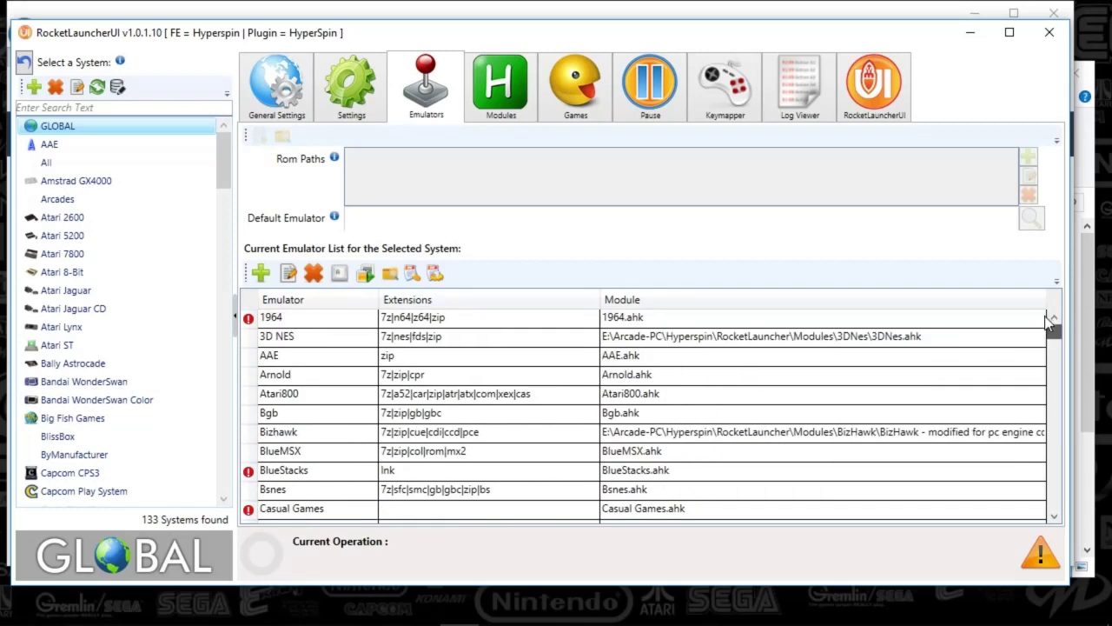
{"action": "left_click", "coordinate": [1054, 516]}
{"action": "left_click", "coordinate": [1054, 519]}
{"action": "left_click", "coordinate": [1053, 520]}
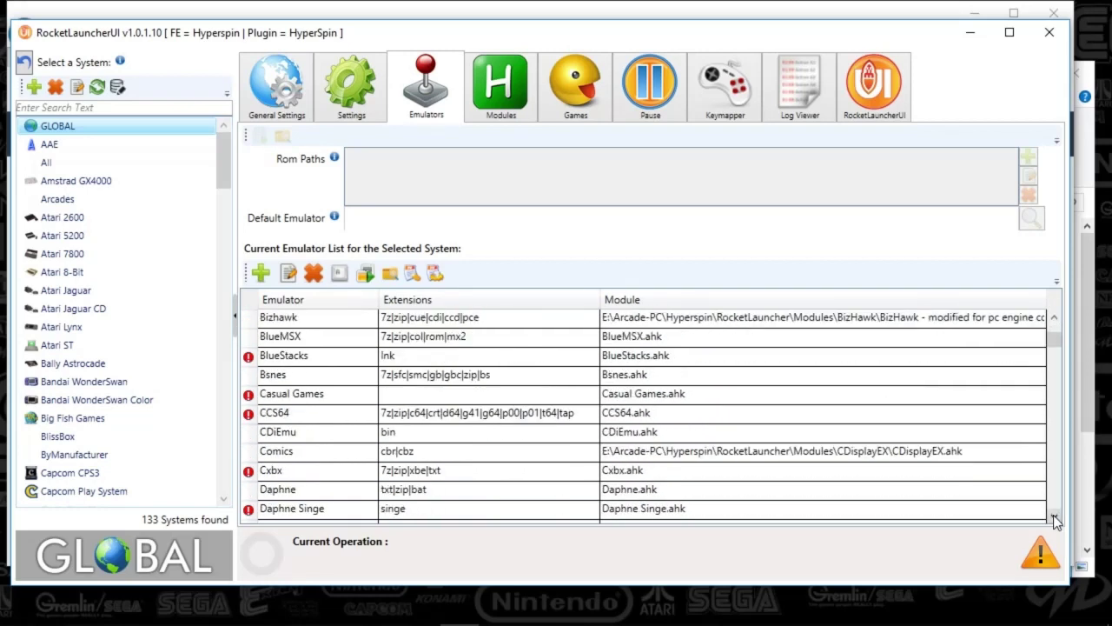
{"action": "left_click", "coordinate": [1054, 519]}
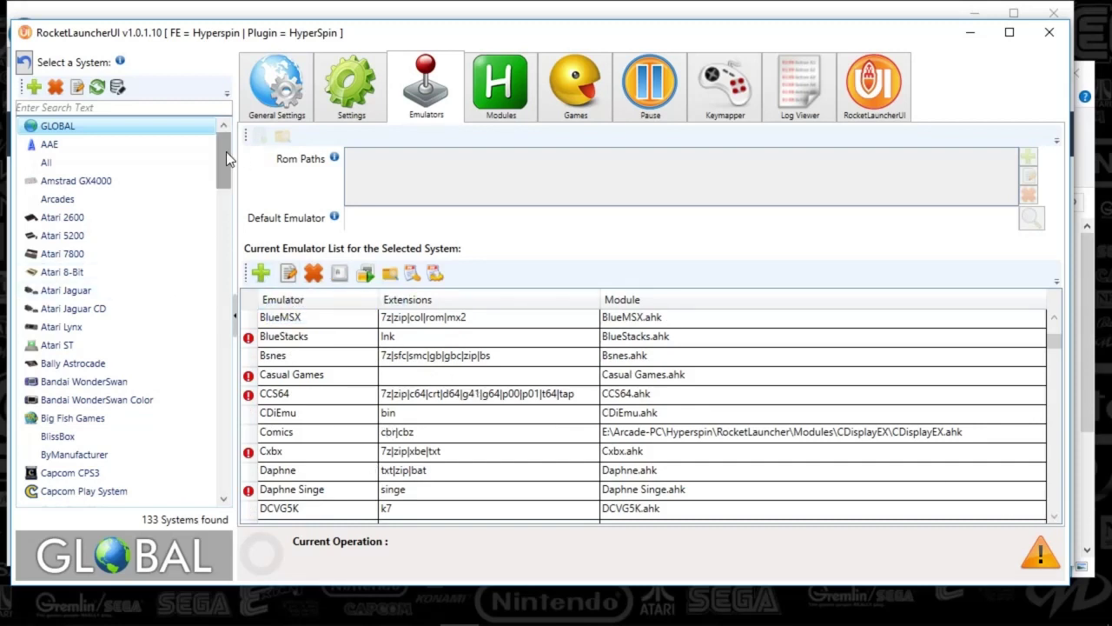
Review the Cemu emulator's configuration for Nintendo Wii U and the selection available for its default emulator.
{"action": "left_click_drag", "start_coordinate": [224, 155], "coordinate": [251, 351]}
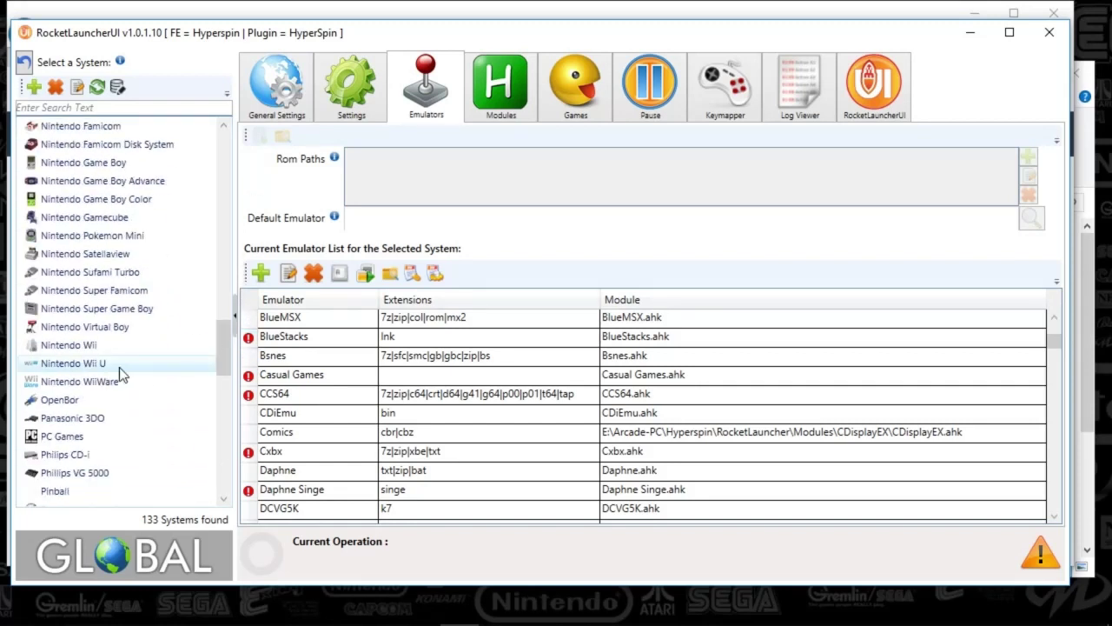
{"action": "left_click", "coordinate": [87, 364]}
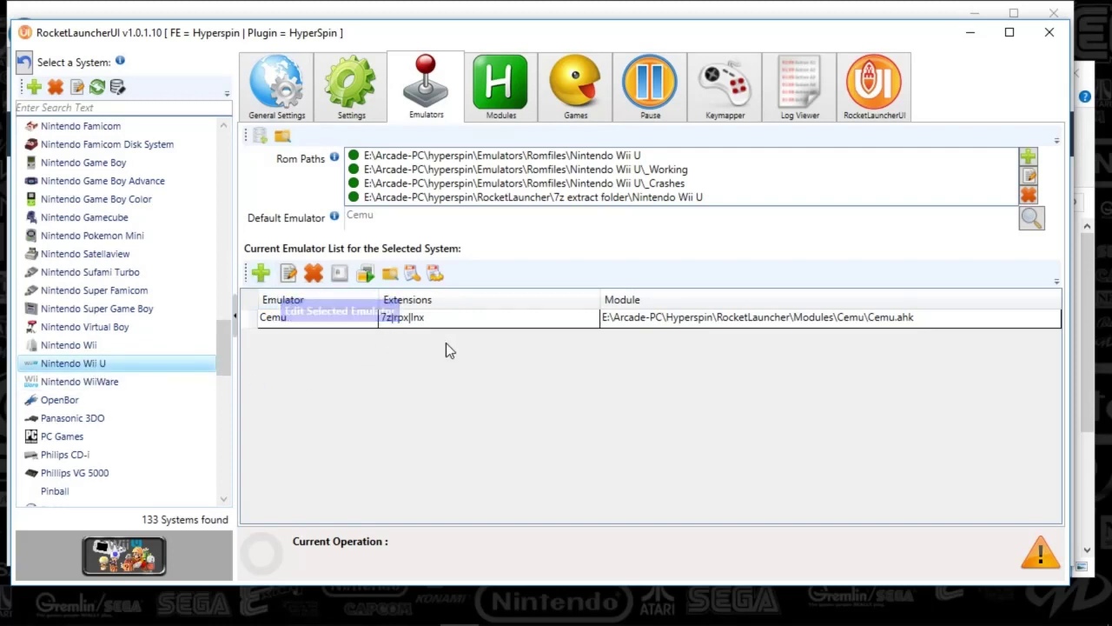
{"action": "double_click", "coordinate": [427, 318]}
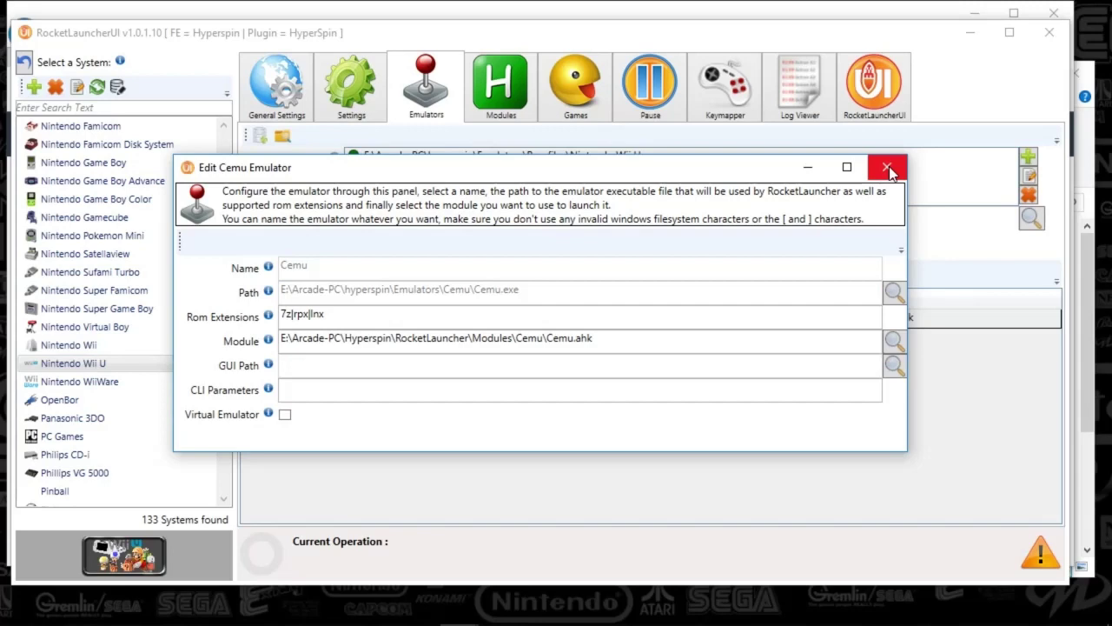
{"action": "left_click", "coordinate": [887, 168]}
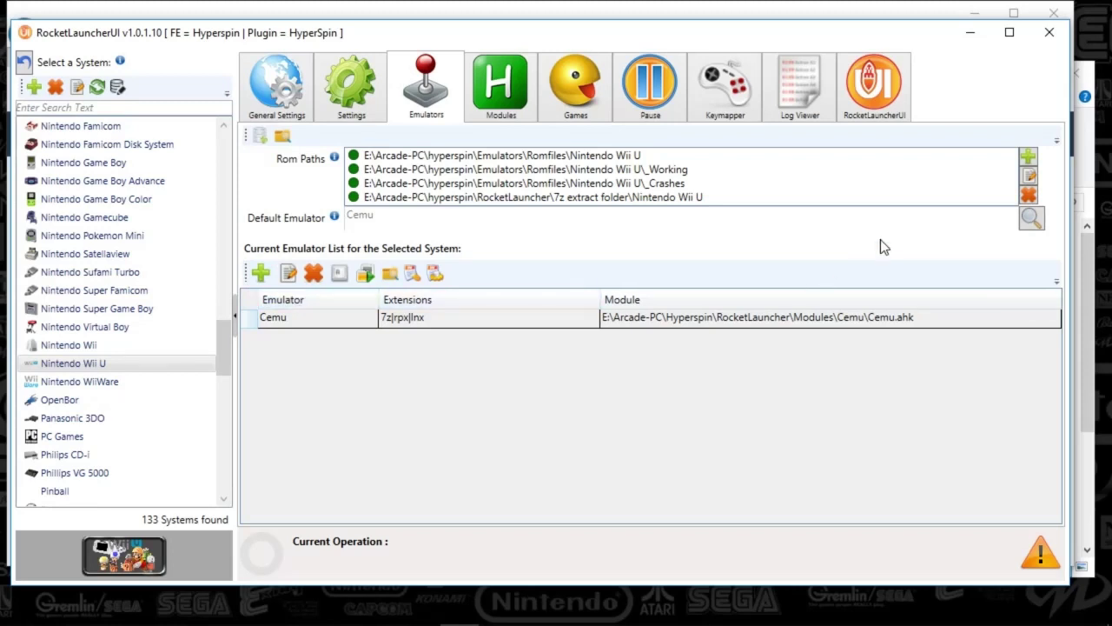
{"action": "left_click", "coordinate": [1031, 221]}
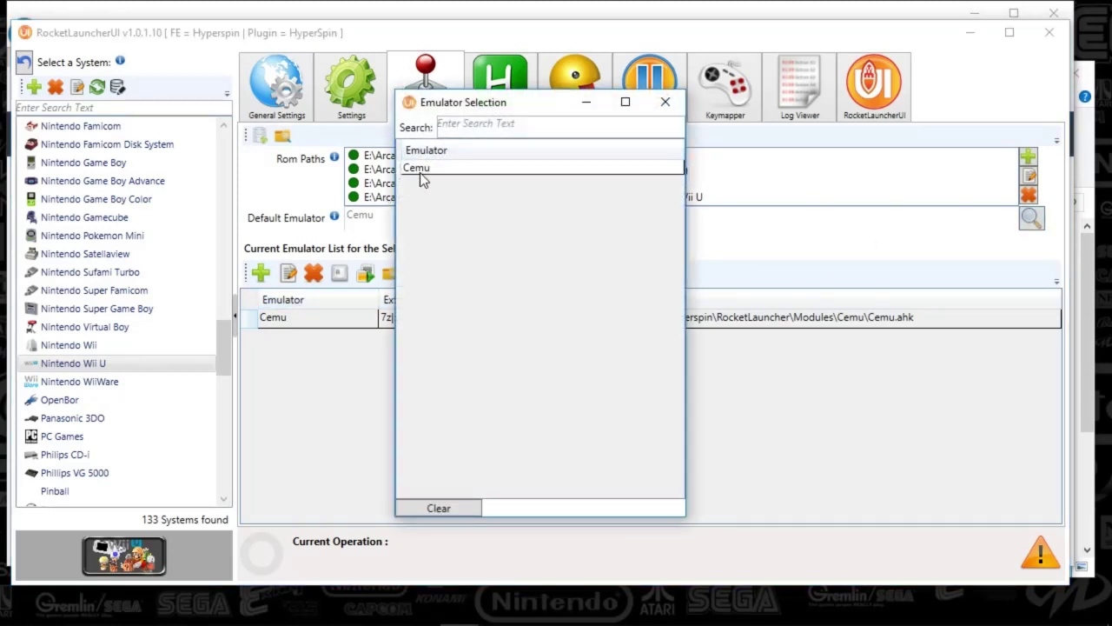
{"action": "left_click", "coordinate": [666, 101]}
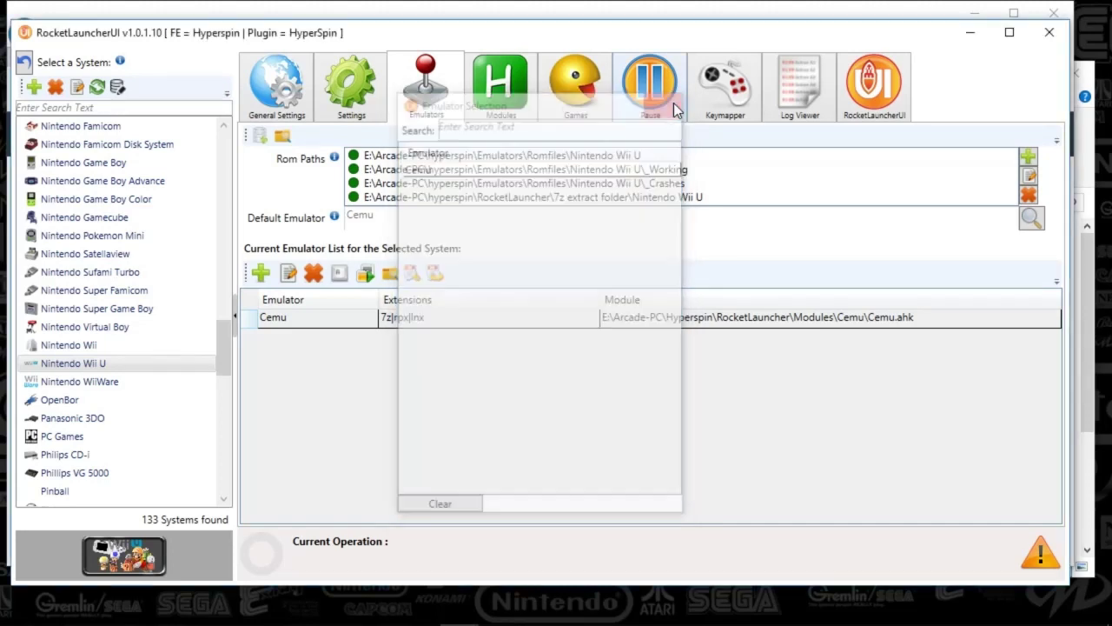
Go through the Nintendo Wii U rom paths, including the _Working, _Crashes and 7z extract folder entries.
{"action": "mouse_move", "coordinate": [338, 159]}
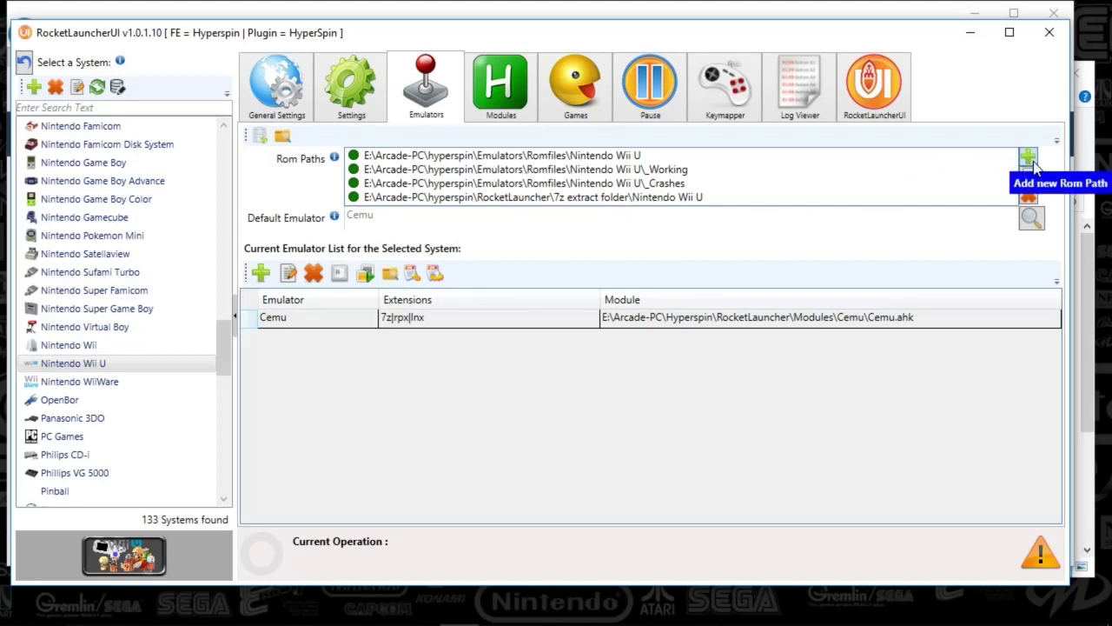
{"action": "left_click", "coordinate": [608, 172]}
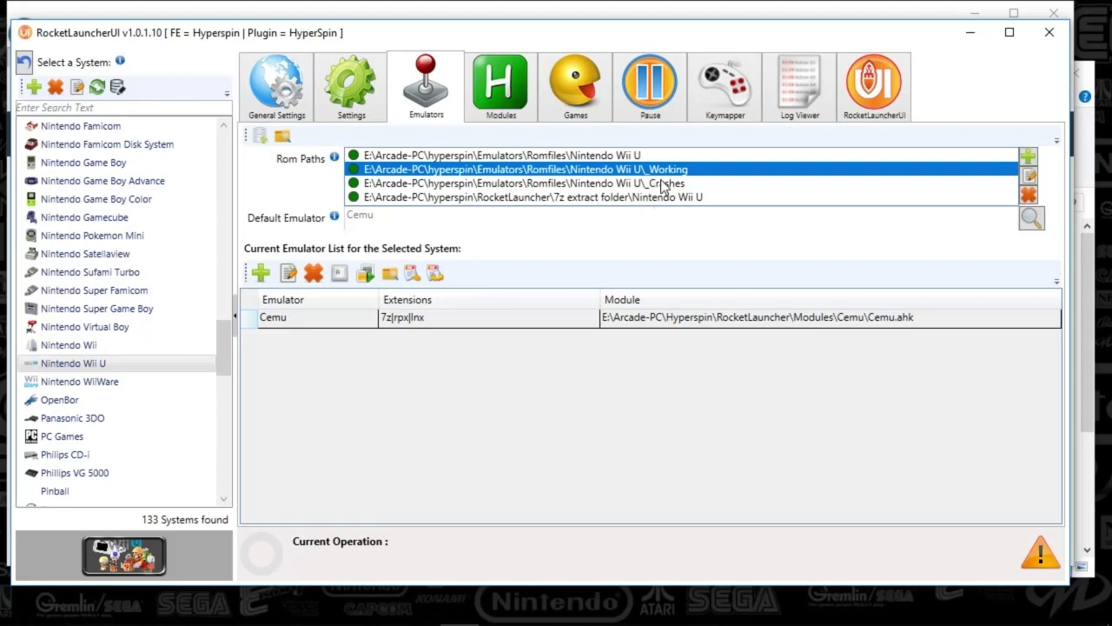
{"action": "left_click", "coordinate": [530, 184]}
{"action": "left_click", "coordinate": [530, 172]}
{"action": "left_click", "coordinate": [542, 186]}
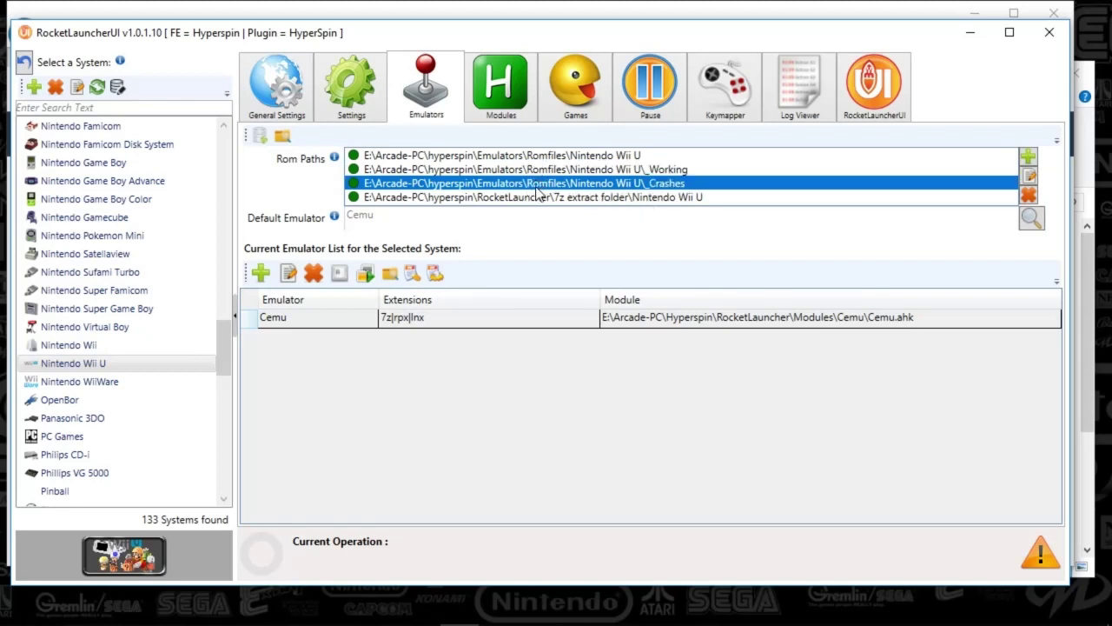
{"action": "left_click", "coordinate": [591, 198]}
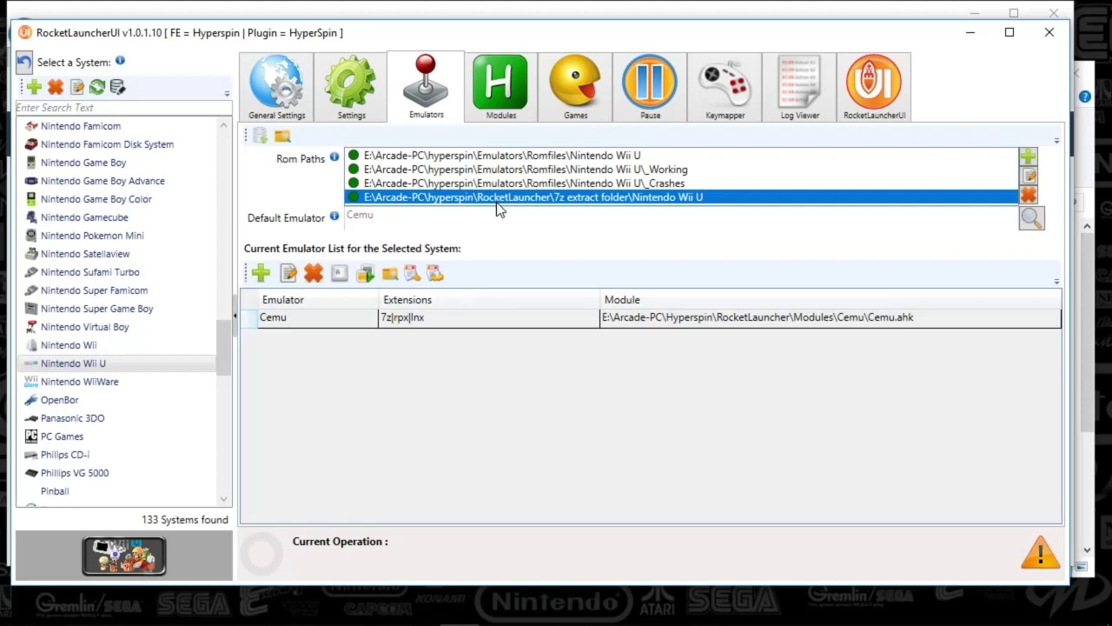
Check the Nintendo Wii U main settings and RocketLauncher's general settings.
{"action": "left_click", "coordinate": [341, 99]}
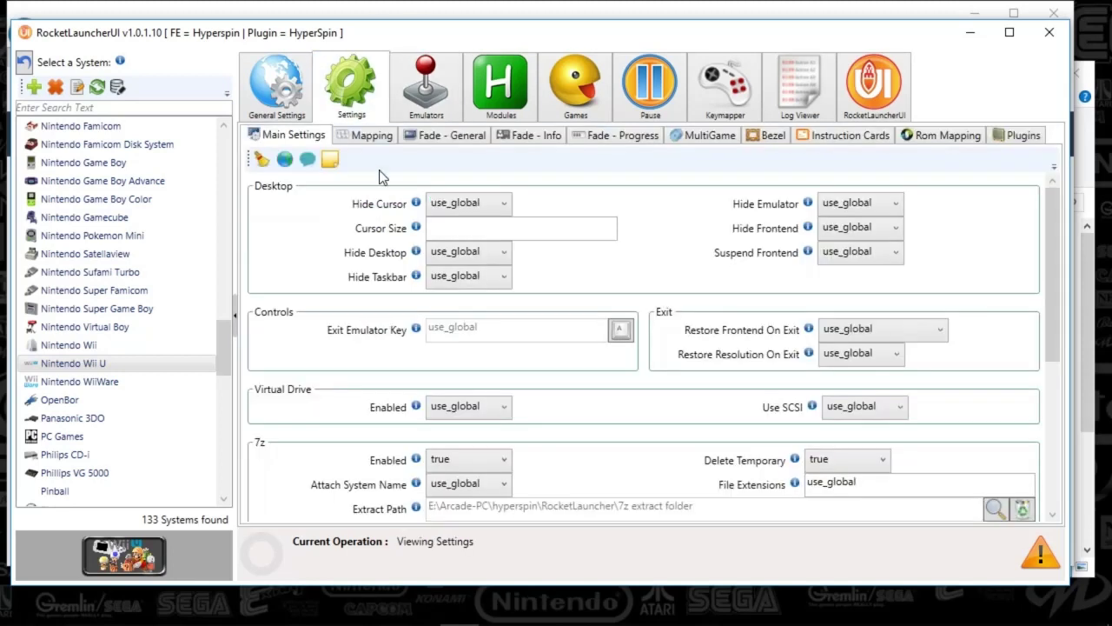
{"action": "left_click", "coordinate": [275, 95]}
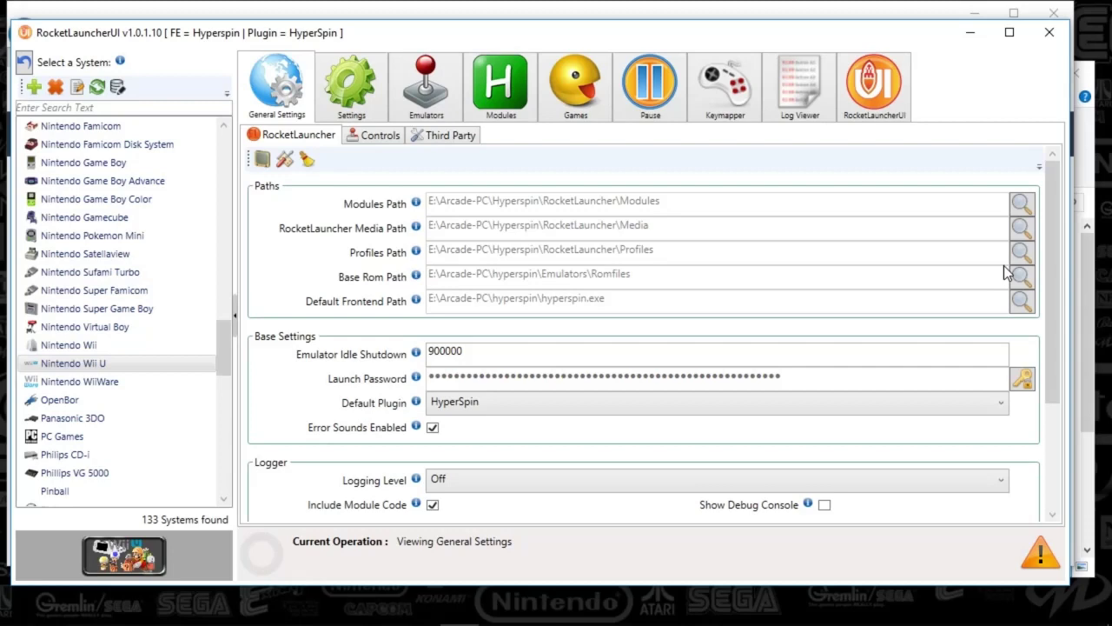
{"action": "left_click_drag", "start_coordinate": [1049, 233], "coordinate": [1010, 157]}
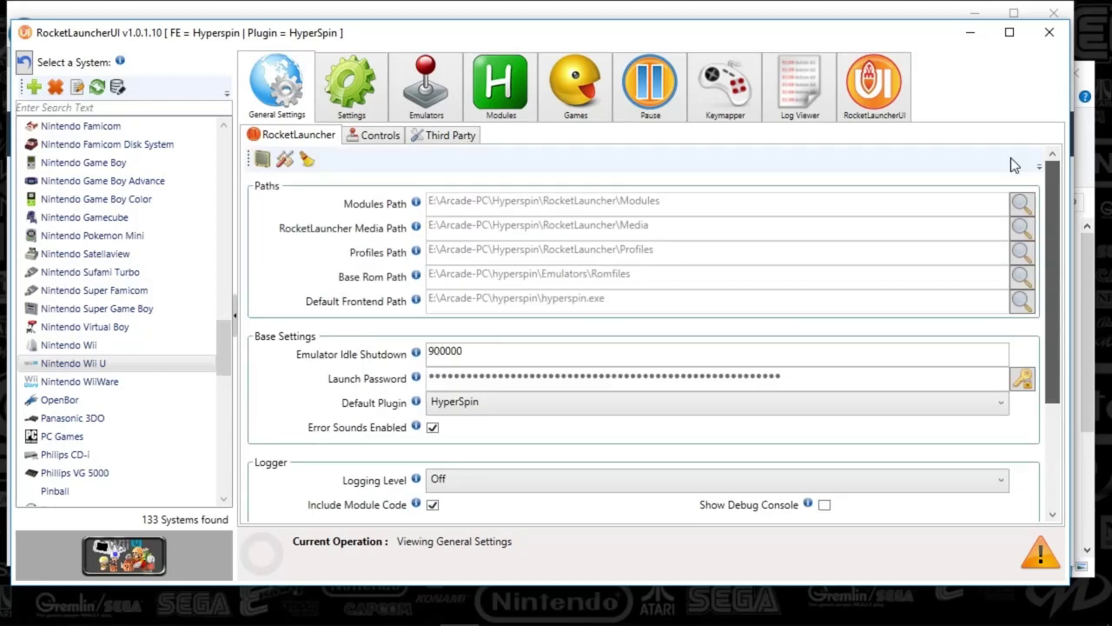
Check the Nintendo Wii U main settings alongside the system's rom paths and default emulator.
{"action": "left_click", "coordinate": [383, 107]}
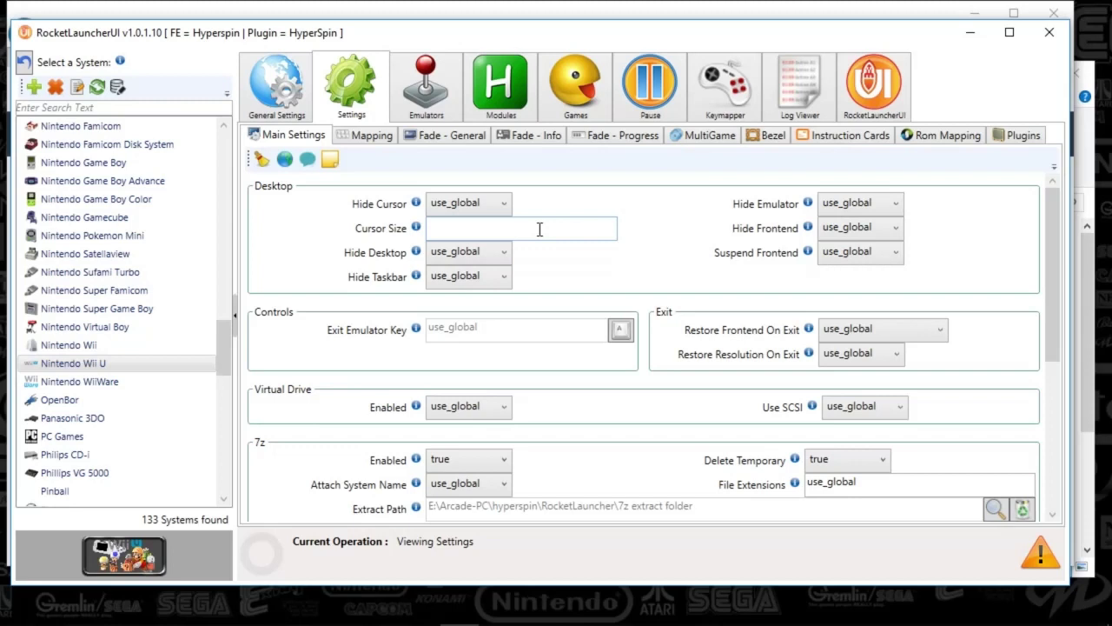
{"action": "left_click", "coordinate": [421, 115]}
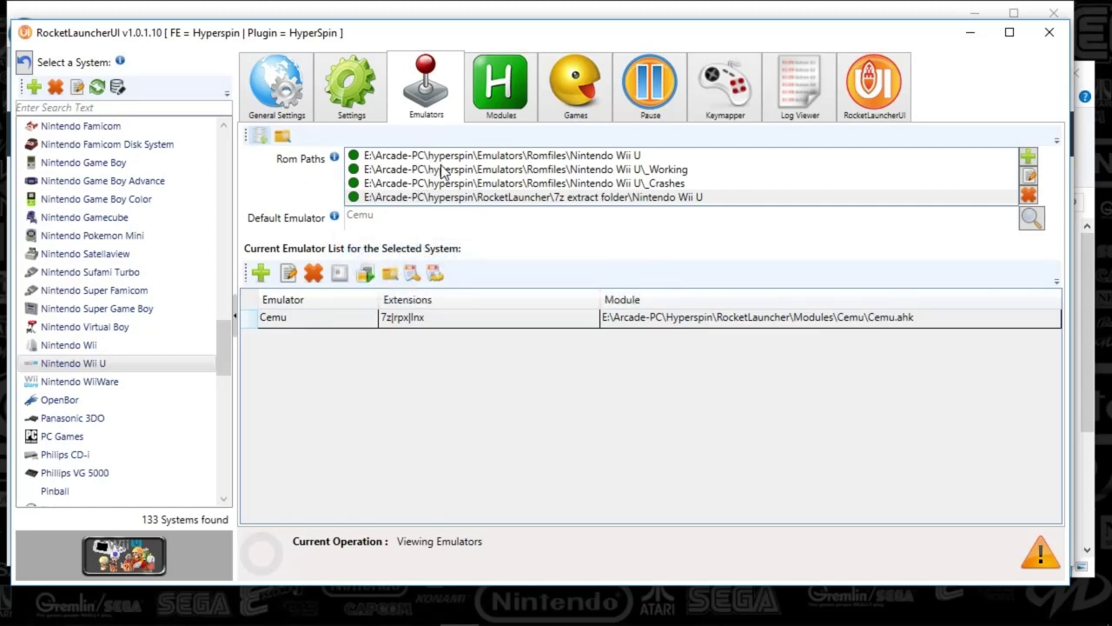
{"action": "left_click", "coordinate": [351, 111]}
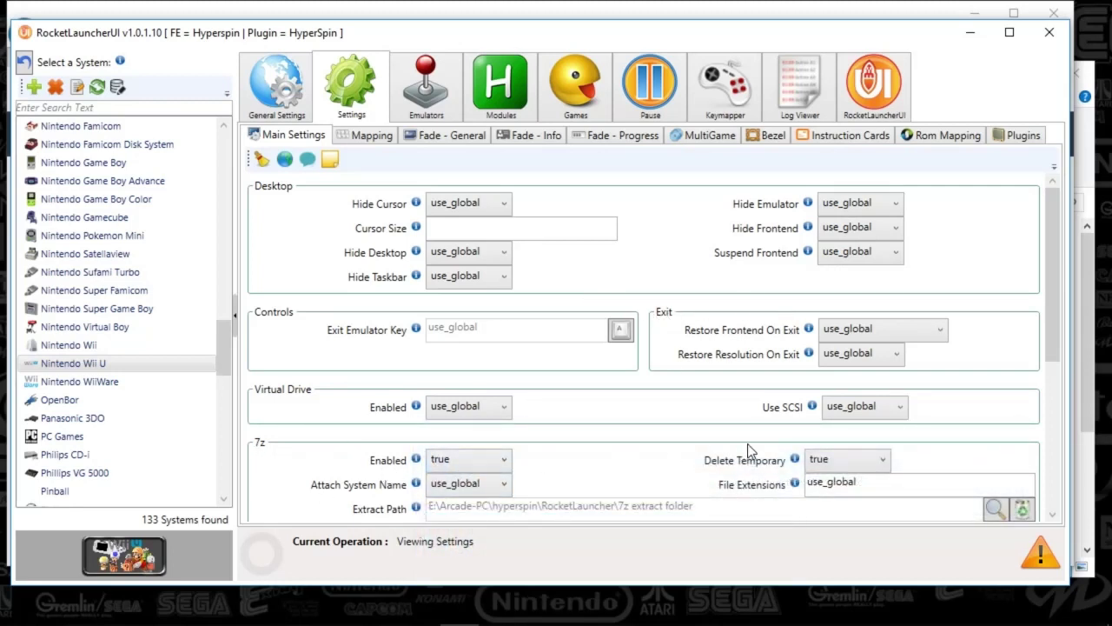
Review the remaining Nintendo Wii U main settings, reading the help for the 7z Delete Temporary and File Extensions options.
{"action": "left_click_drag", "start_coordinate": [1051, 294], "coordinate": [1042, 363]}
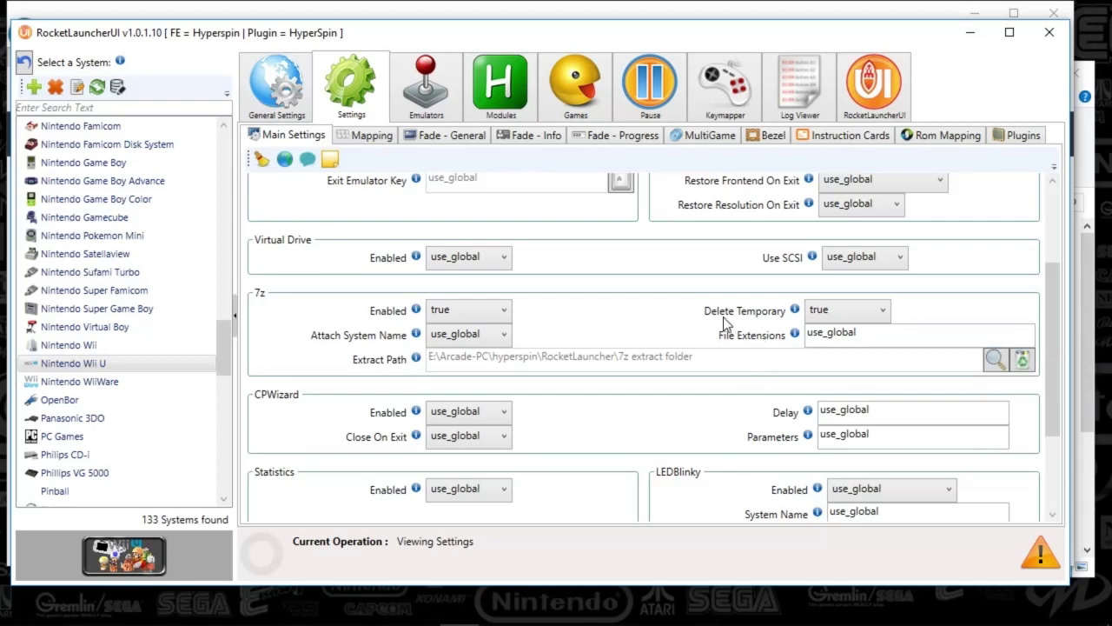
{"action": "mouse_move", "coordinate": [796, 311]}
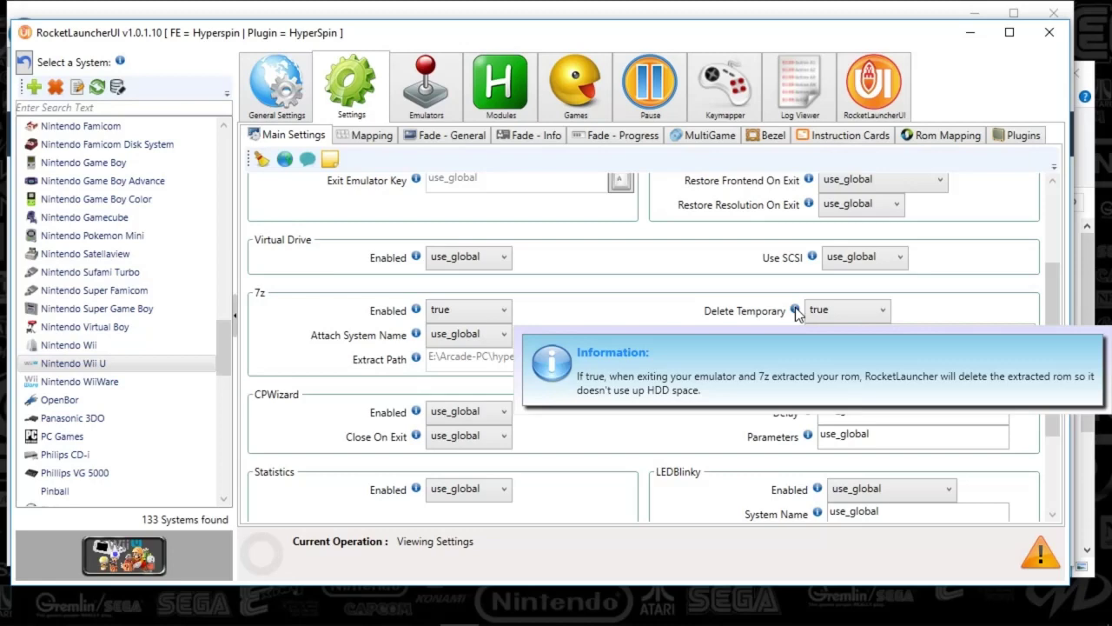
{"action": "mouse_move", "coordinate": [798, 337]}
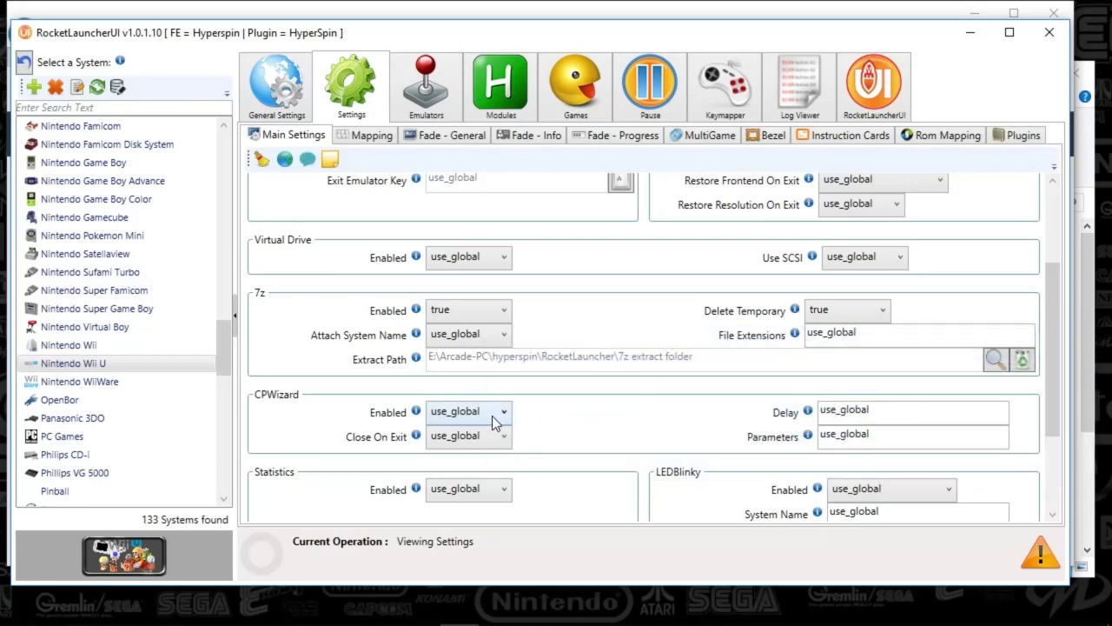
{"action": "scroll", "coordinate": [616, 423], "scroll_direction": "down", "scroll_amount": 1}
{"action": "scroll", "coordinate": [780, 412], "scroll_direction": "down", "scroll_amount": 2}
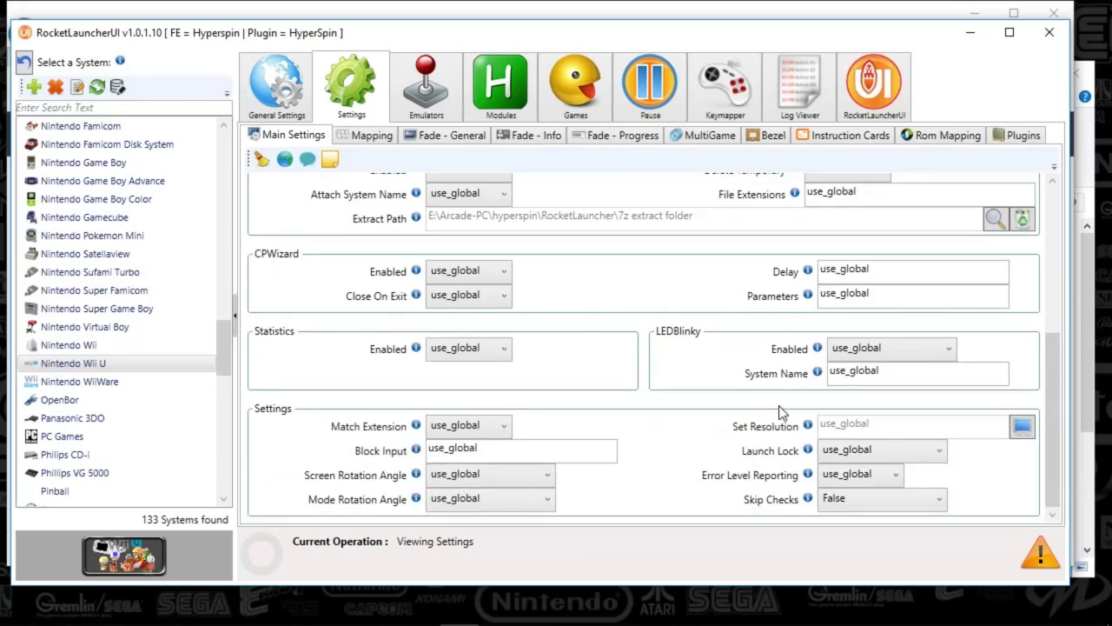
{"action": "scroll", "coordinate": [727, 426], "scroll_direction": "up", "scroll_amount": 6}
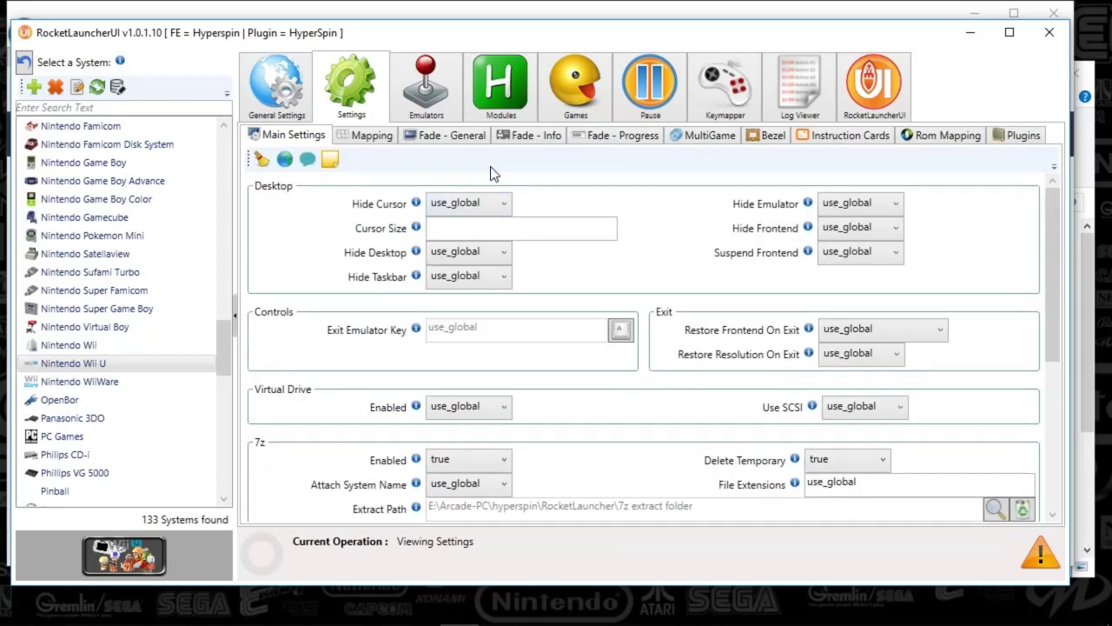
Look through the Nintendo Wii U general fade, fade progress and bezel settings.
{"action": "left_click", "coordinate": [453, 142]}
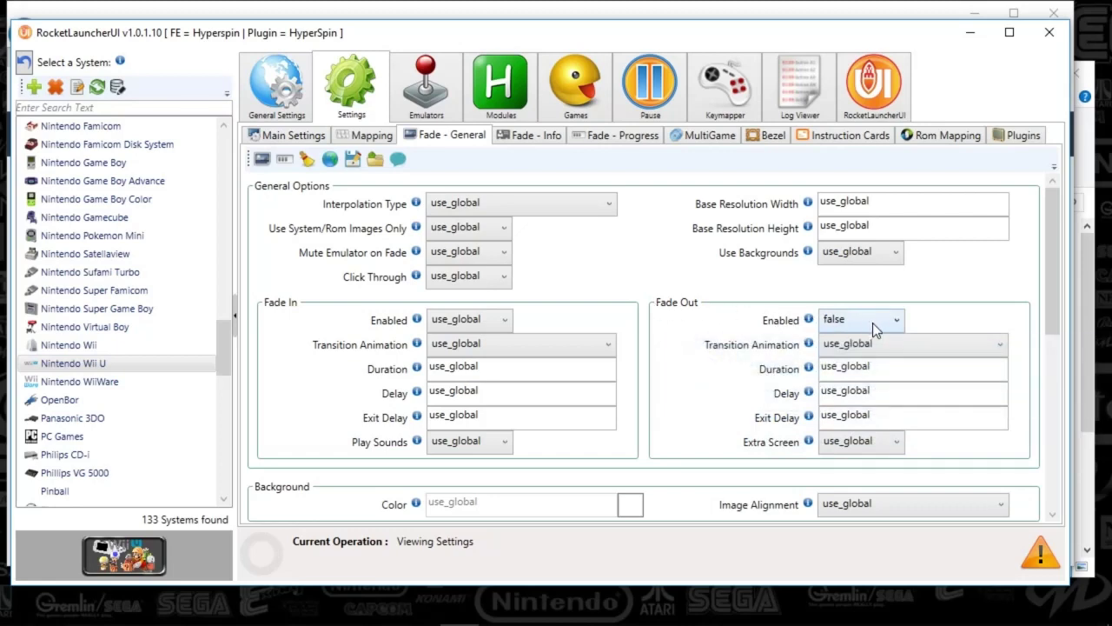
{"action": "scroll", "coordinate": [842, 370], "scroll_direction": "down", "scroll_amount": 6}
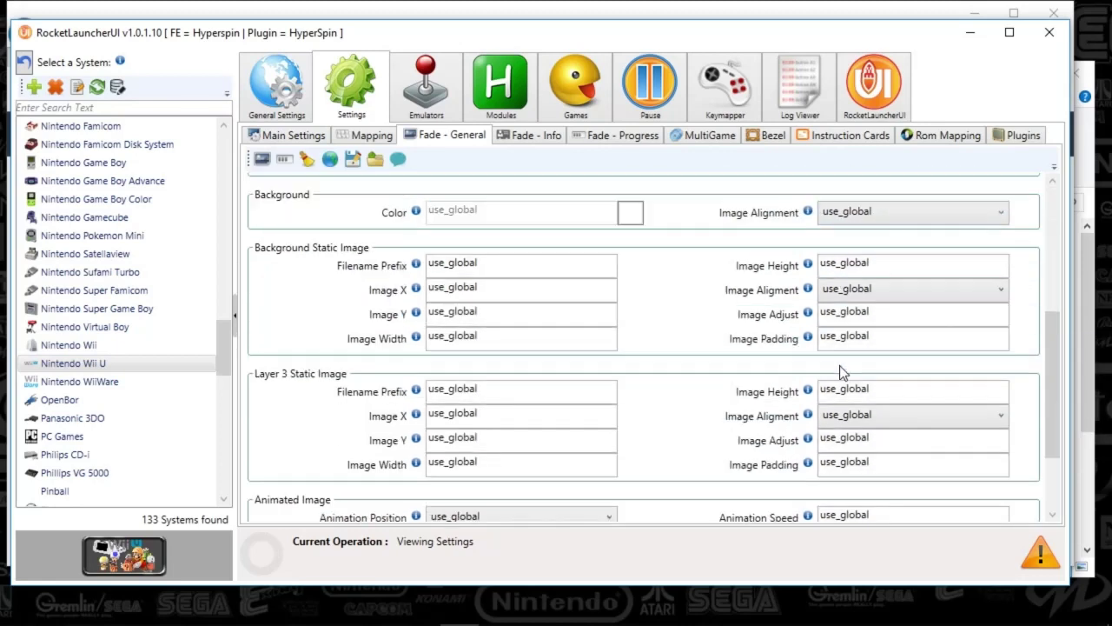
{"action": "scroll", "coordinate": [842, 370], "scroll_direction": "down", "scroll_amount": 2}
{"action": "left_click", "coordinate": [627, 136]}
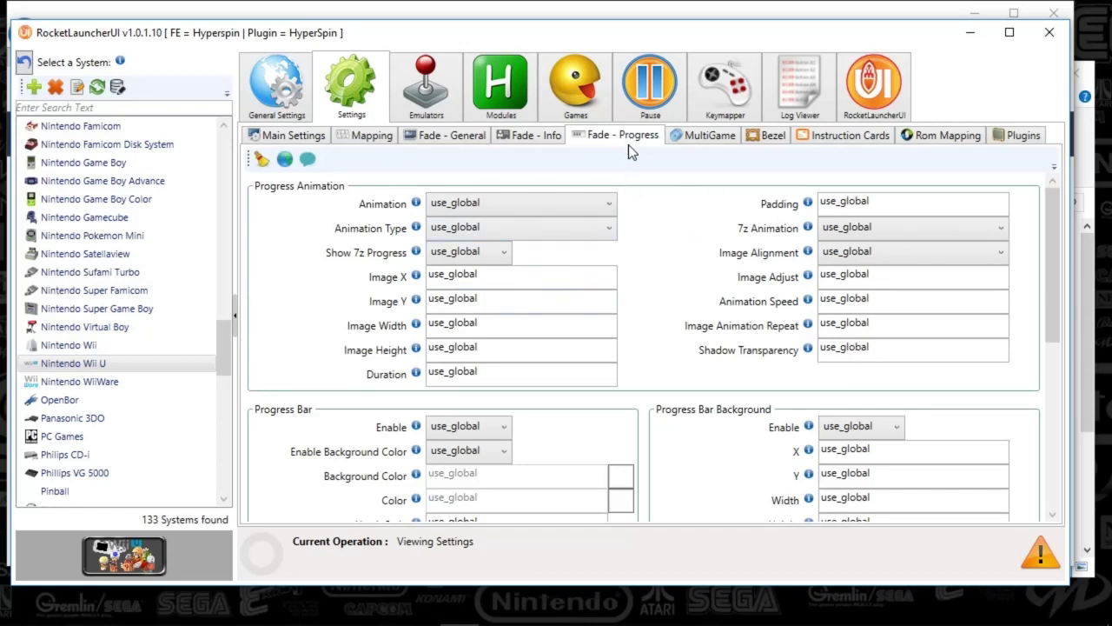
{"action": "left_click", "coordinate": [768, 136]}
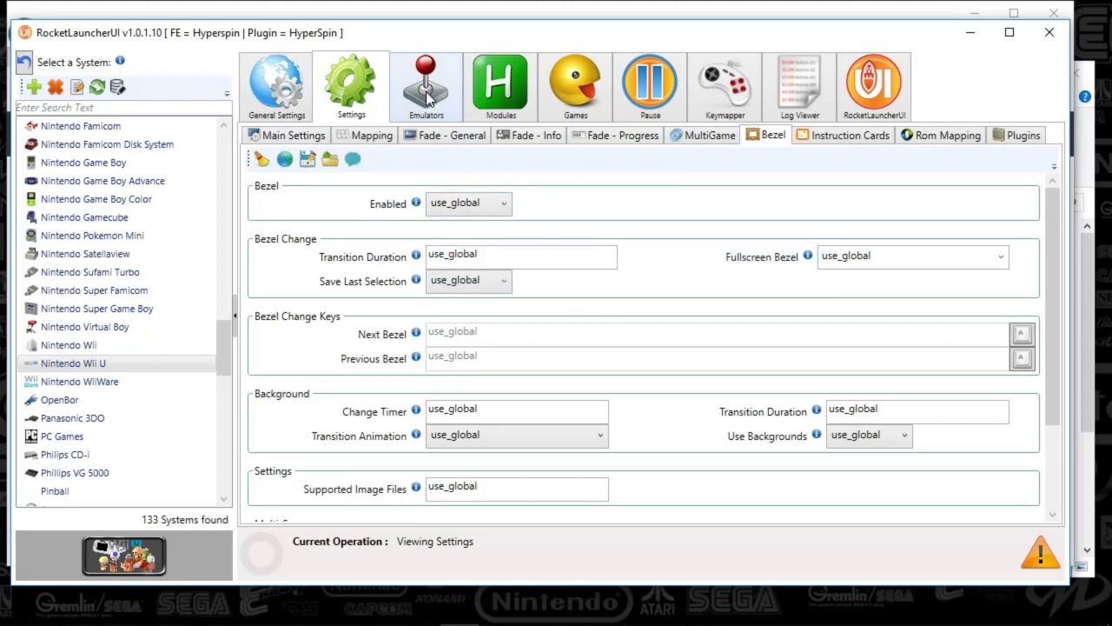
Select the installed Cemu.ahk module and open the hyperspin\RocketLauncher\Modules folder in File Explorer.
{"action": "left_click", "coordinate": [497, 100]}
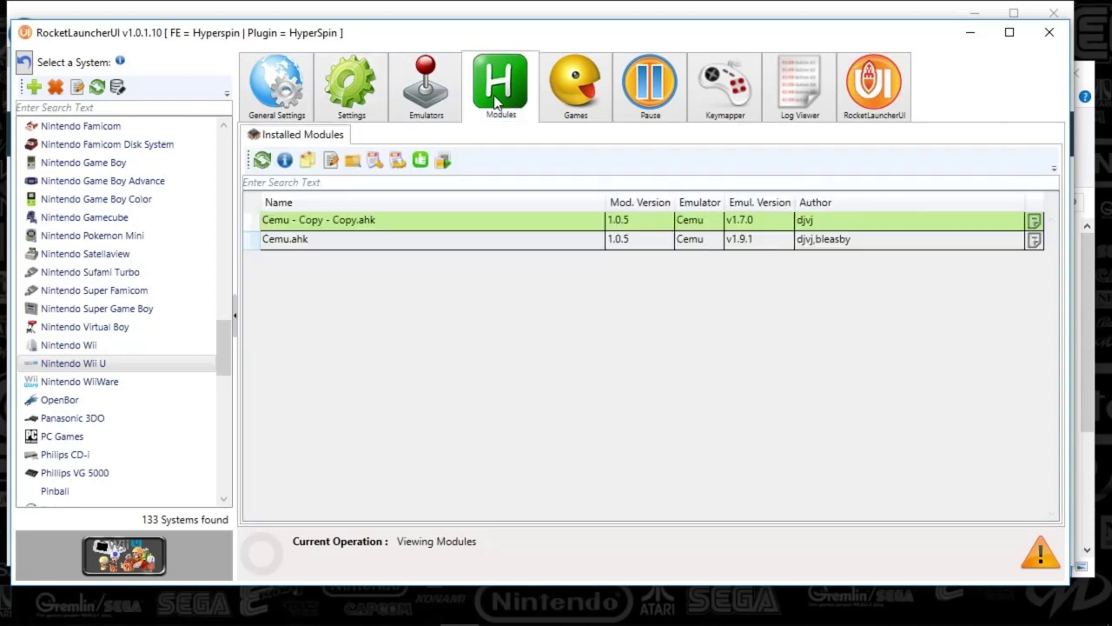
{"action": "left_click", "coordinate": [368, 248]}
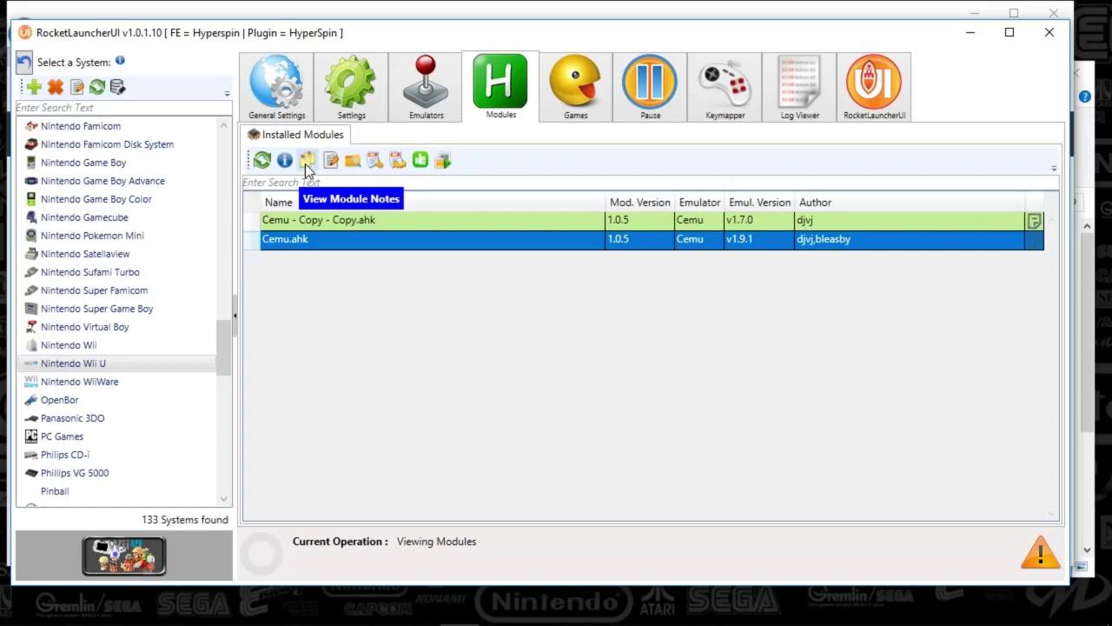
{"action": "right_click", "coordinate": [886, 616]}
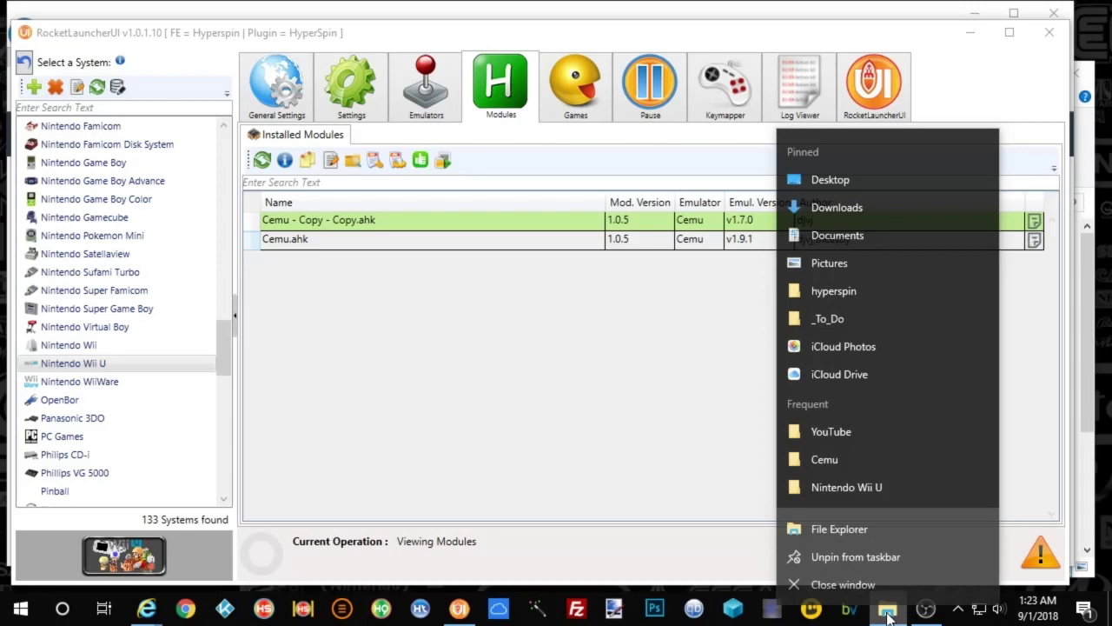
{"action": "left_click", "coordinate": [853, 274]}
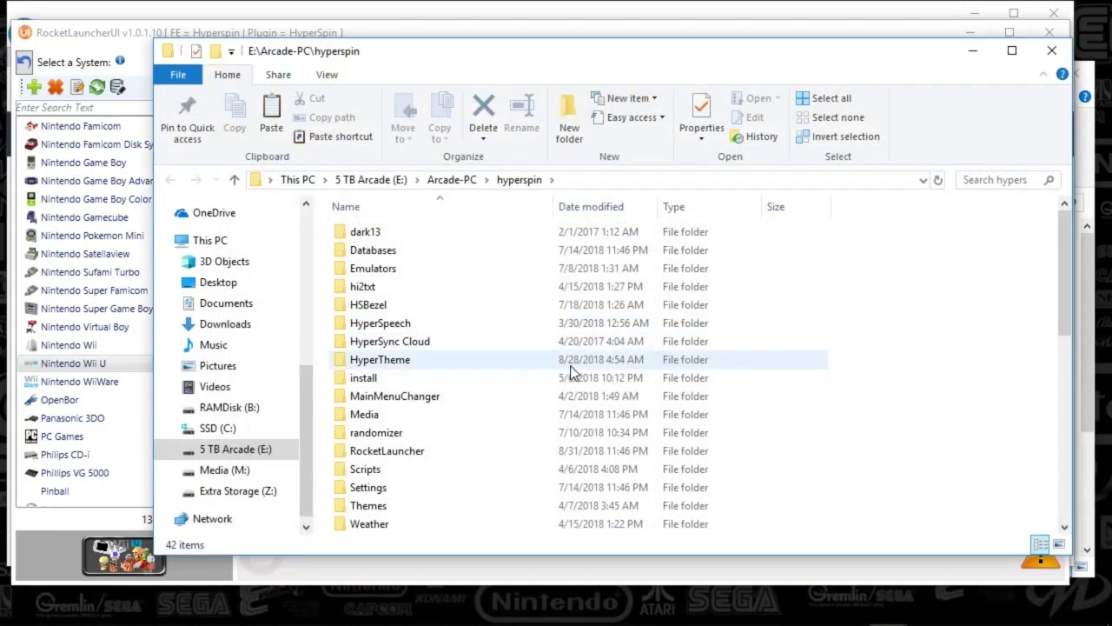
{"action": "double_click", "coordinate": [426, 449]}
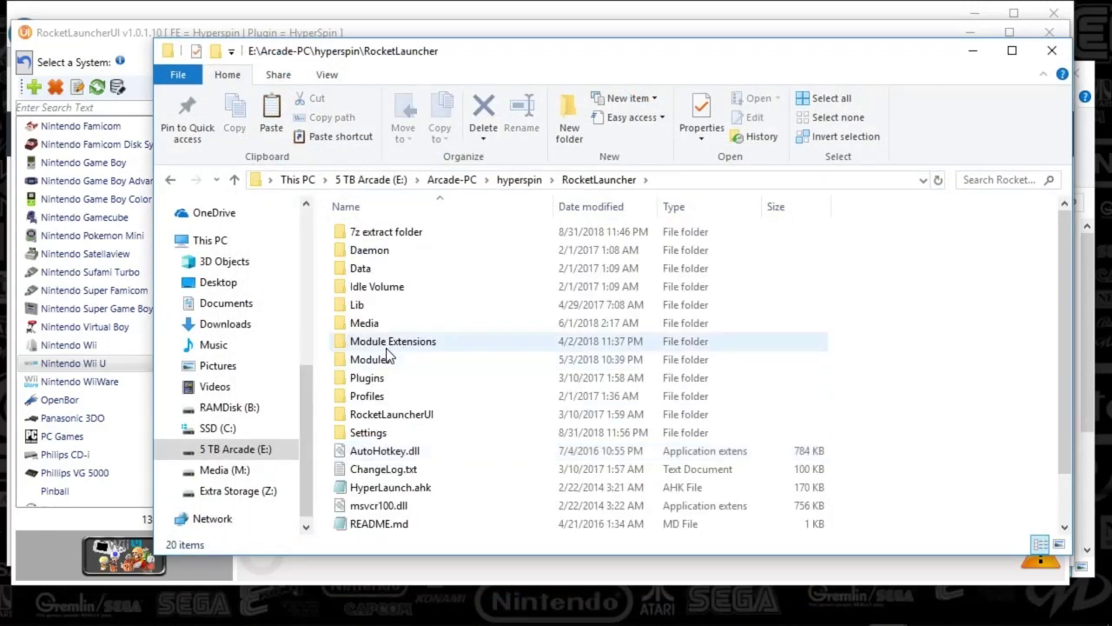
{"action": "double_click", "coordinate": [391, 359]}
Find the Cemu folder among the modules, look over its files and minimize File Explorer.
{"action": "scroll", "coordinate": [424, 322], "scroll_direction": "down", "scroll_amount": 1}
{"action": "scroll", "coordinate": [423, 323], "scroll_direction": "down", "scroll_amount": 20}
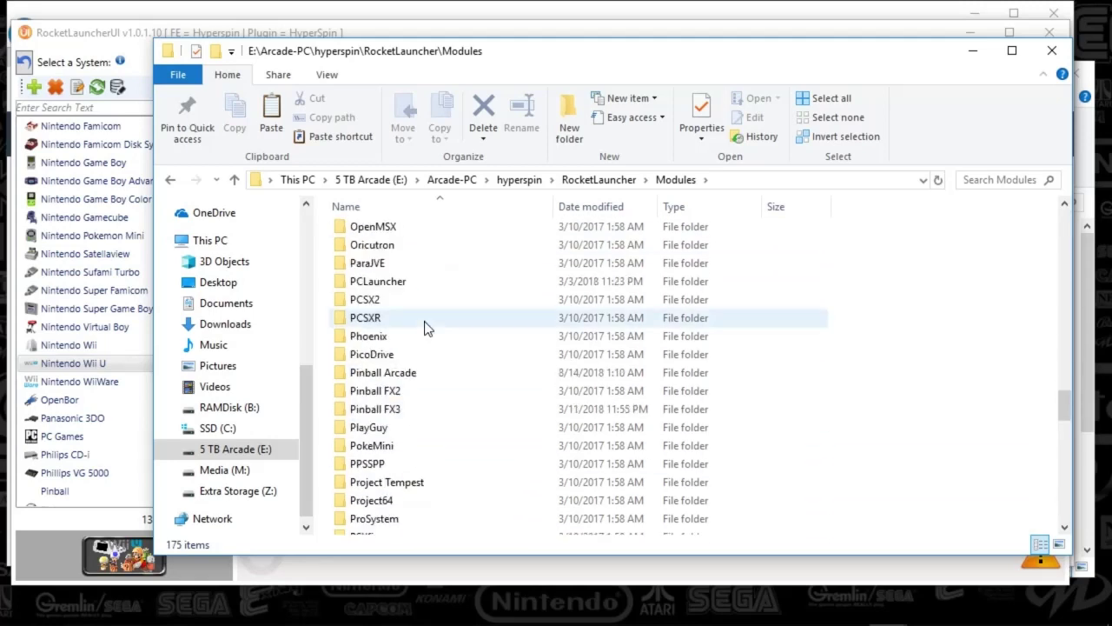
{"action": "scroll", "coordinate": [422, 334], "scroll_direction": "up", "scroll_amount": 20}
{"action": "scroll", "coordinate": [413, 365], "scroll_direction": "up", "scroll_amount": 6}
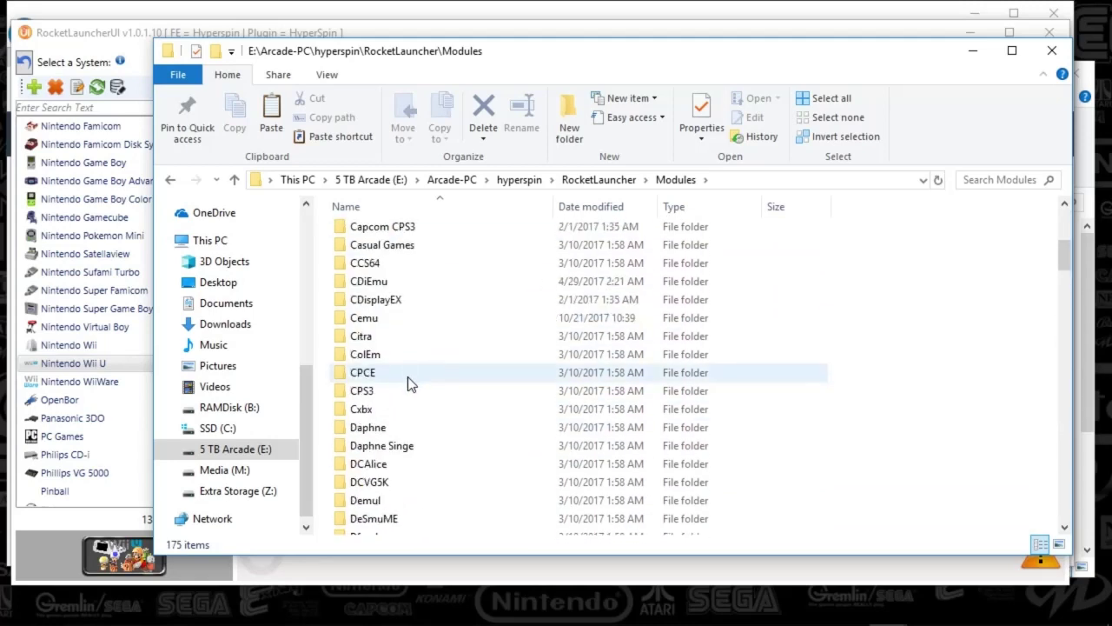
{"action": "double_click", "coordinate": [390, 319]}
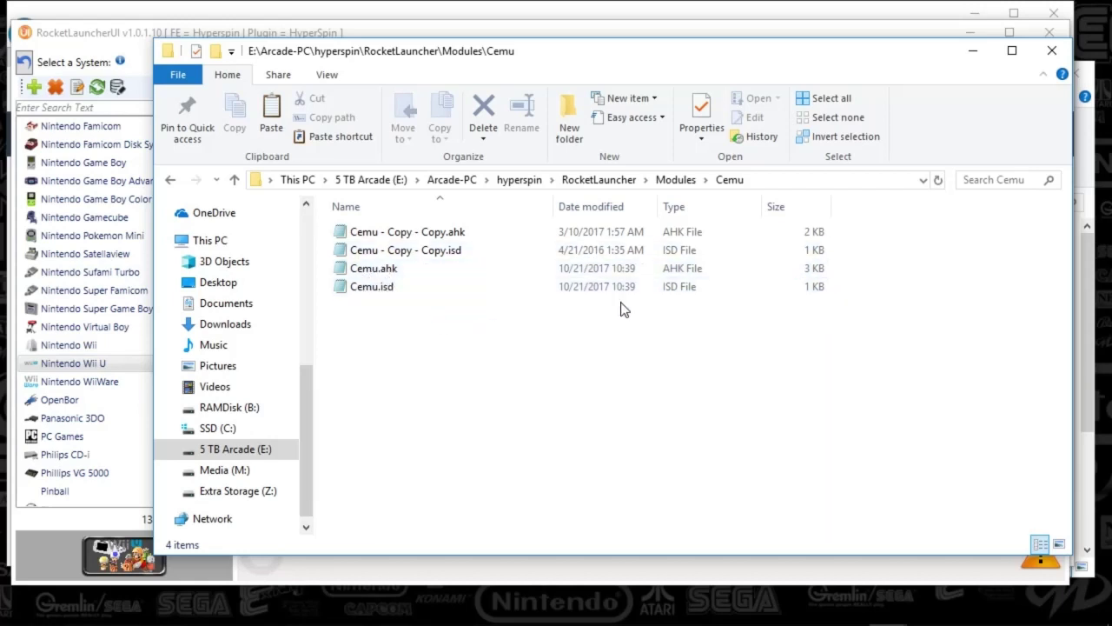
{"action": "left_click", "coordinate": [973, 51]}
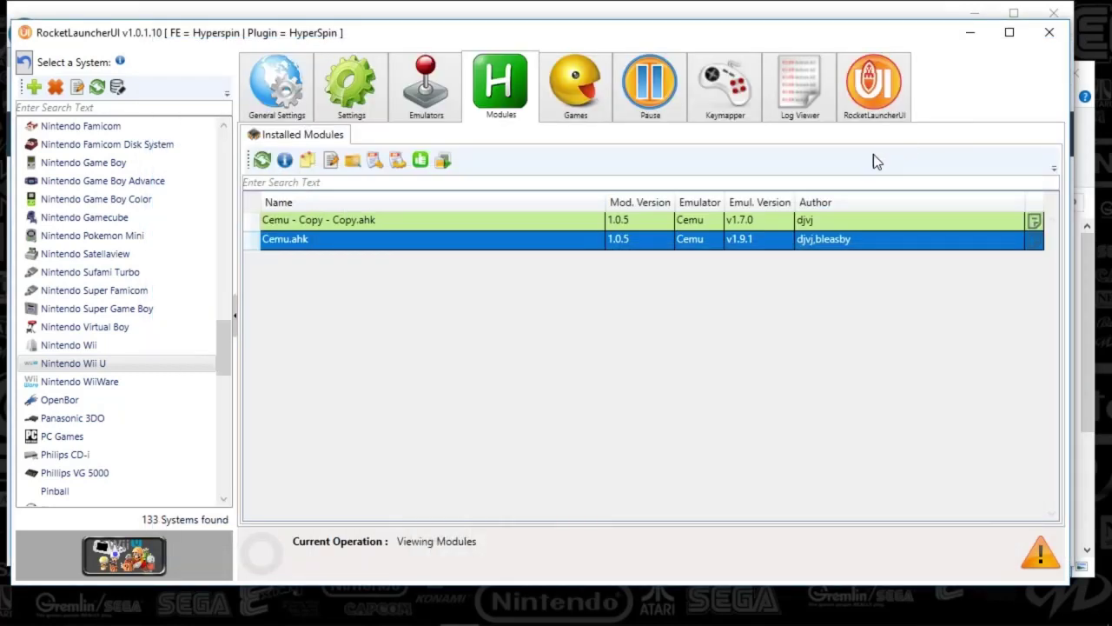
Read the module notes for Cemu.ahk and close them.
{"action": "left_click", "coordinate": [309, 162]}
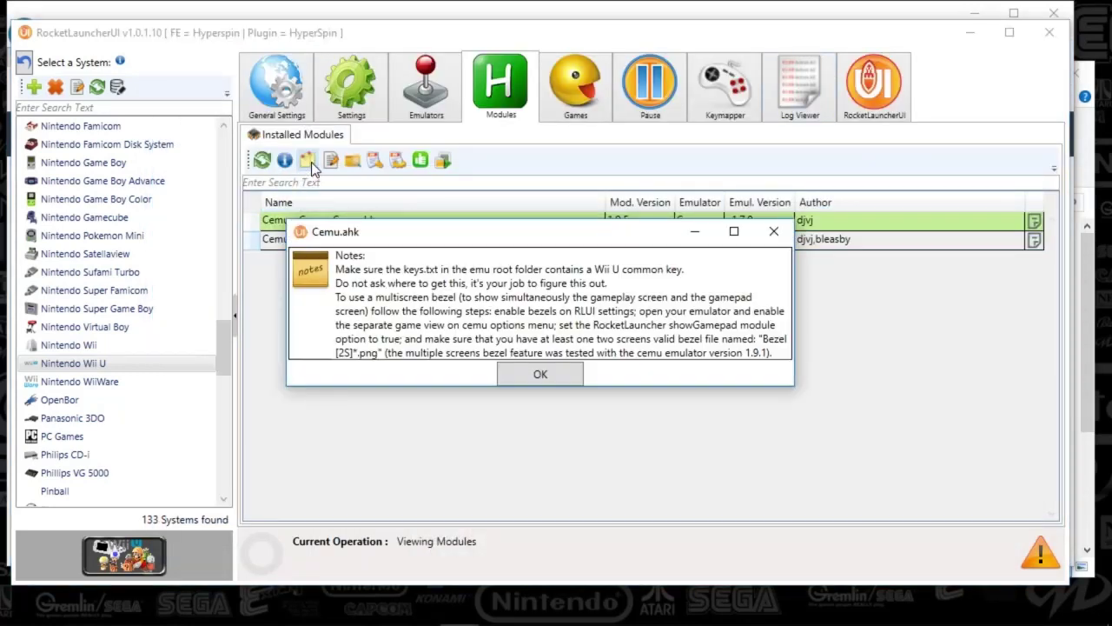
{"action": "left_click_drag", "start_coordinate": [386, 230], "coordinate": [368, 227]}
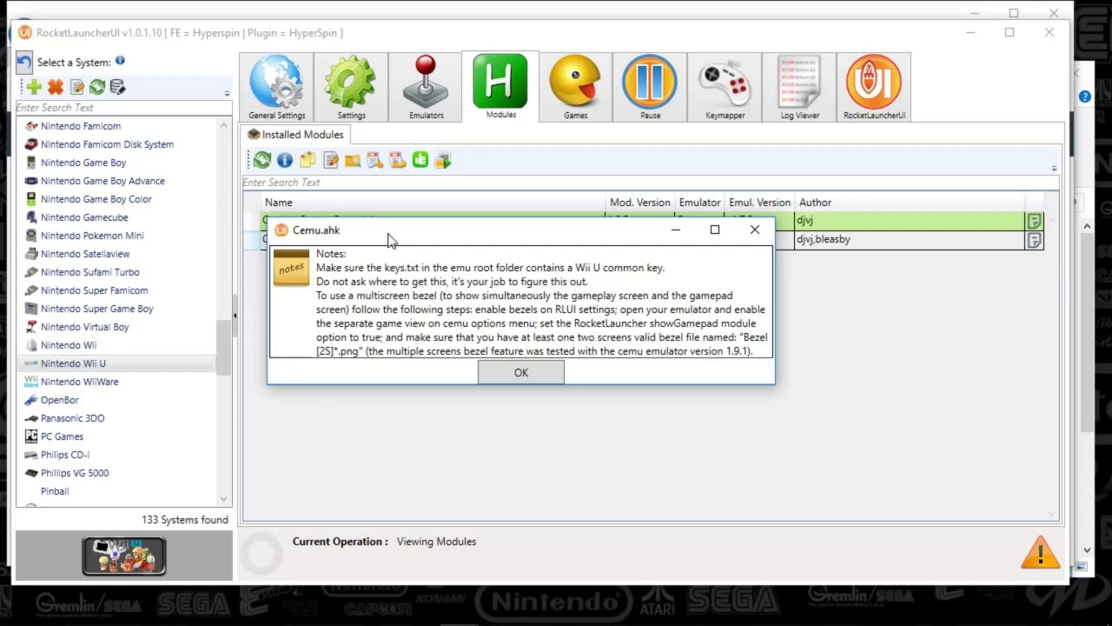
{"action": "left_click", "coordinate": [755, 230]}
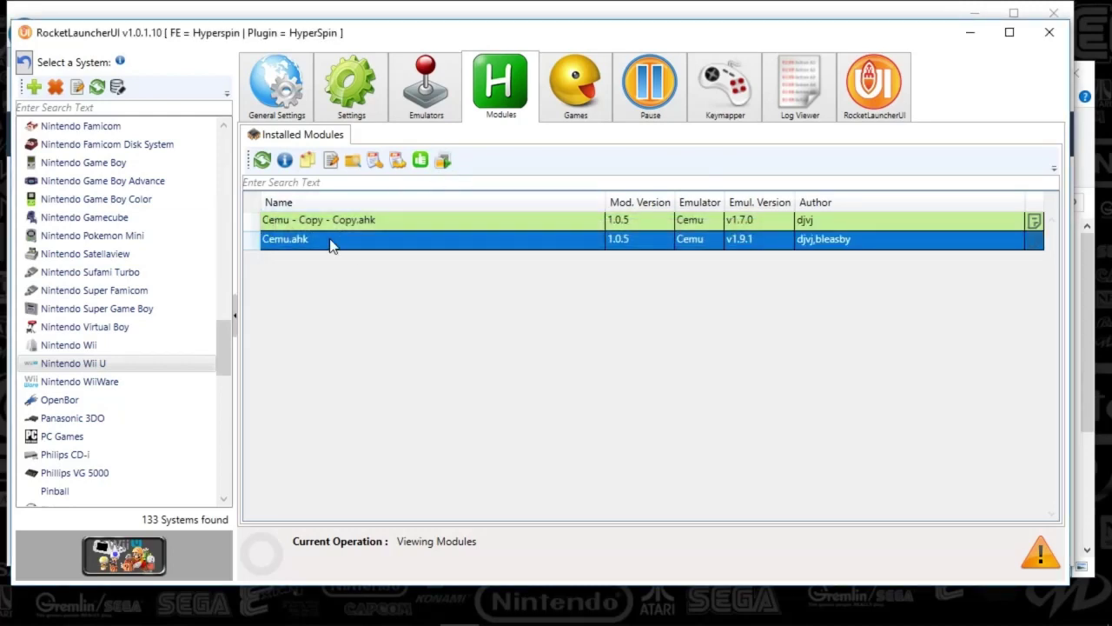
Launch Cemu from the Cemu.ahk module, then show its separate GamePad view and close it again.
{"action": "left_click", "coordinate": [443, 160]}
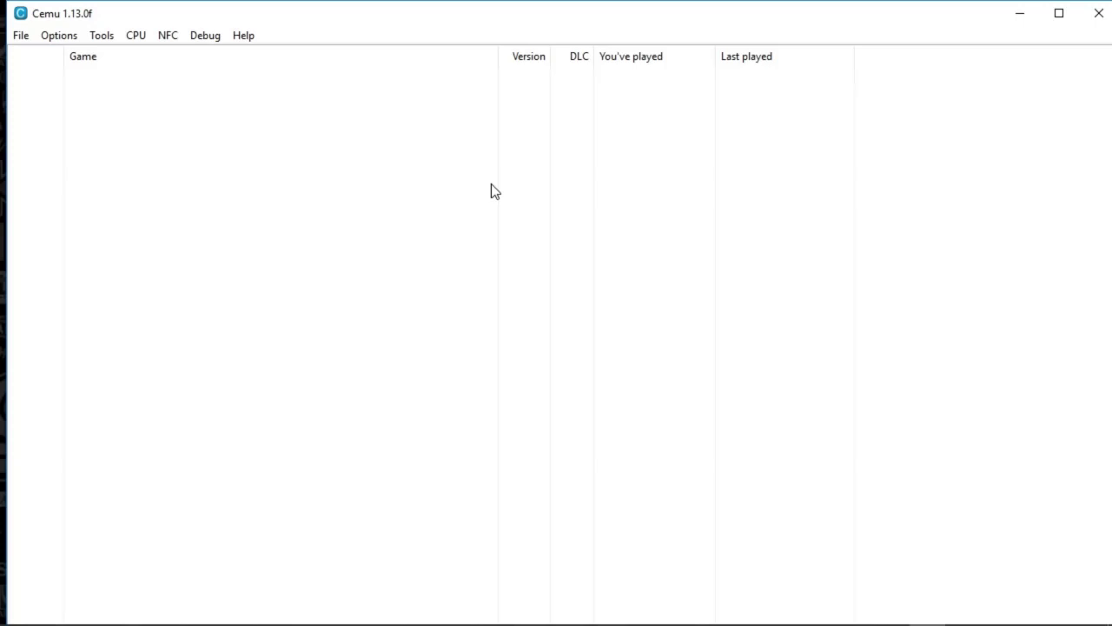
{"action": "left_click", "coordinate": [30, 40]}
{"action": "mouse_move", "coordinate": [54, 38]}
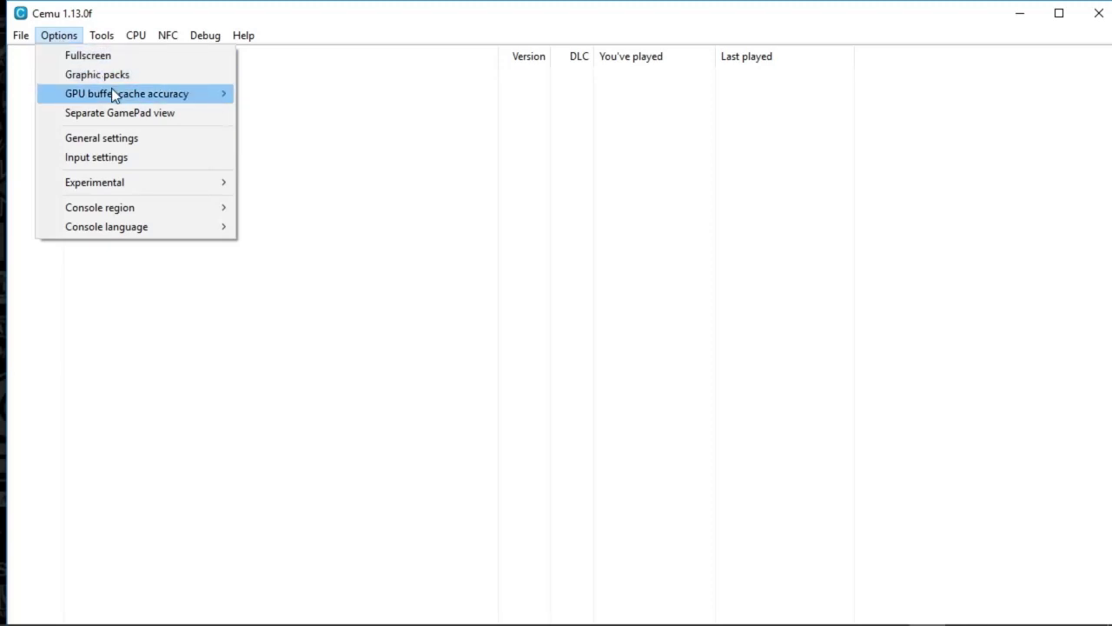
{"action": "mouse_move", "coordinate": [113, 93]}
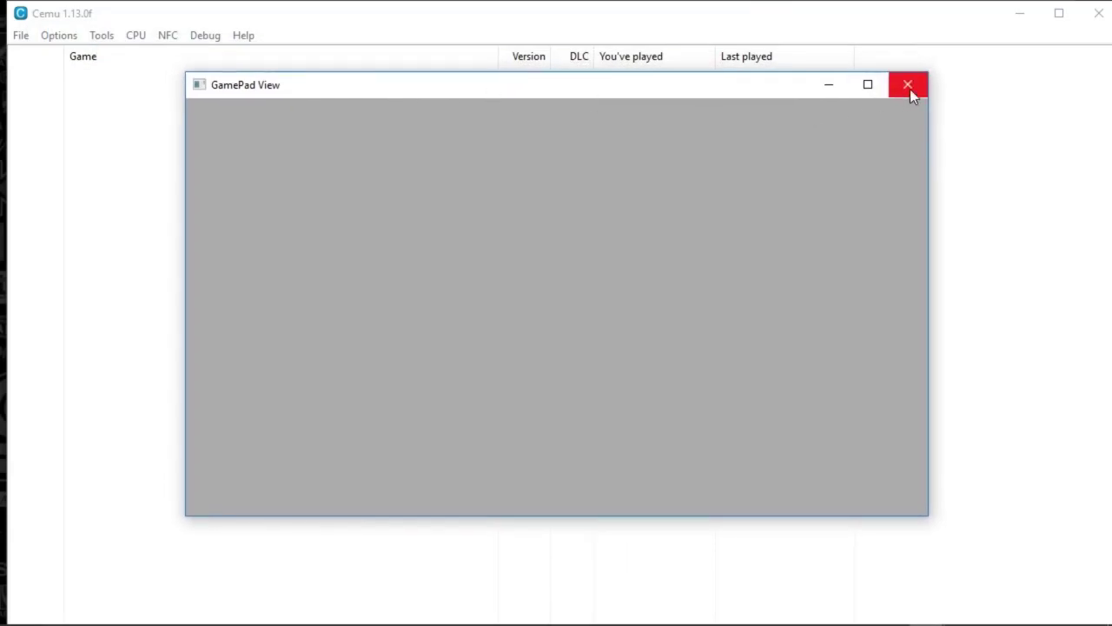
{"action": "left_click", "coordinate": [910, 89]}
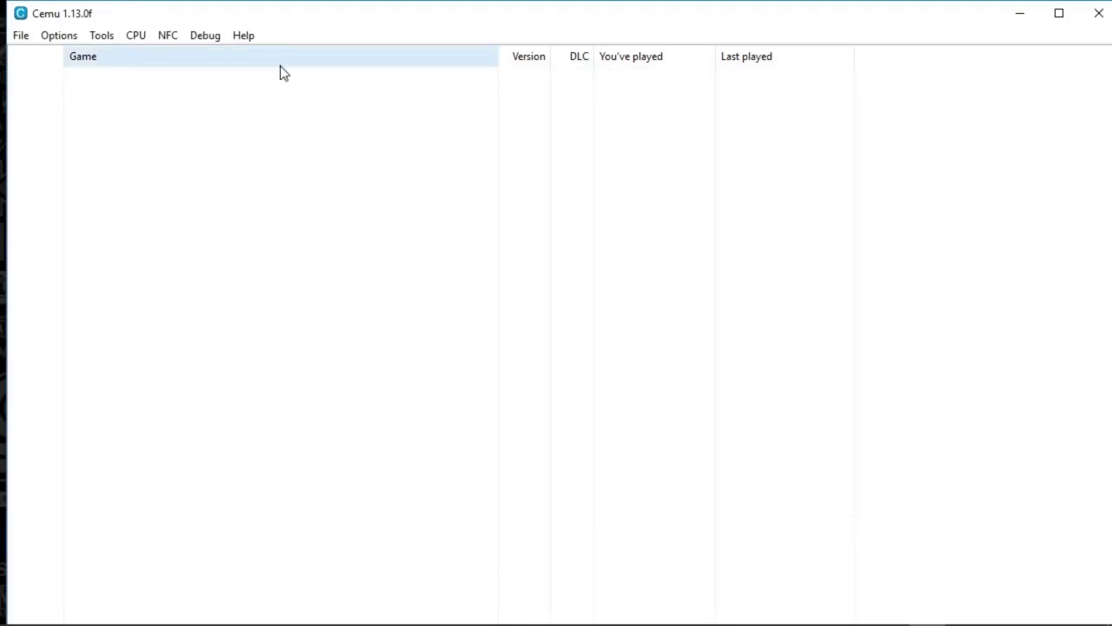
Open Cemu's general settings and check the Nintendo Wii U and _Working folders in the game paths.
{"action": "left_click", "coordinate": [56, 36]}
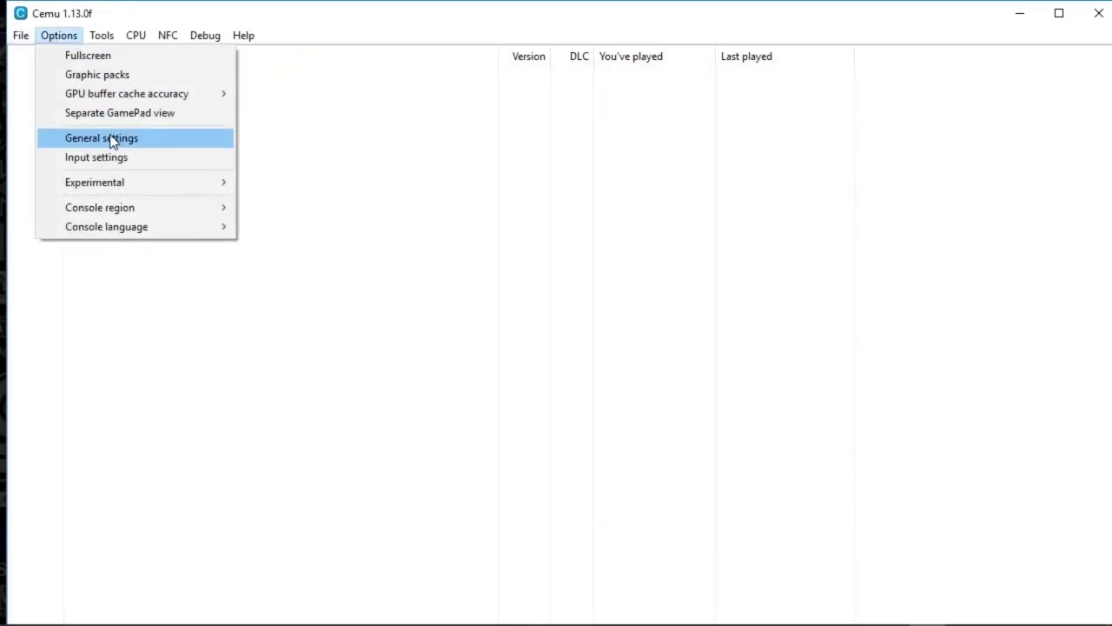
{"action": "left_click", "coordinate": [91, 139]}
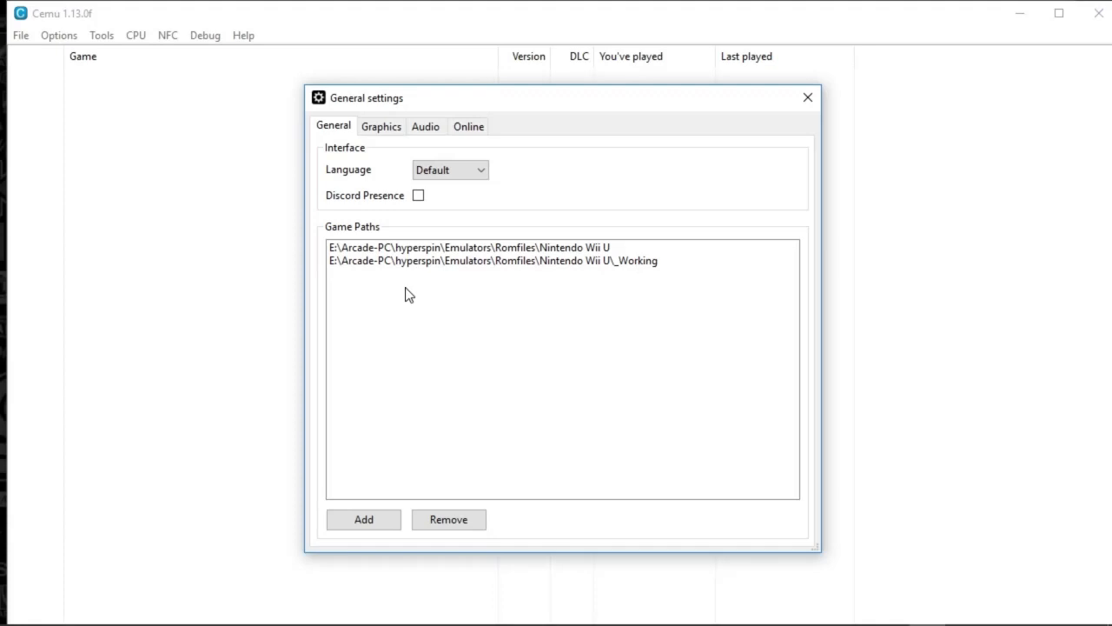
{"action": "left_click", "coordinate": [377, 251]}
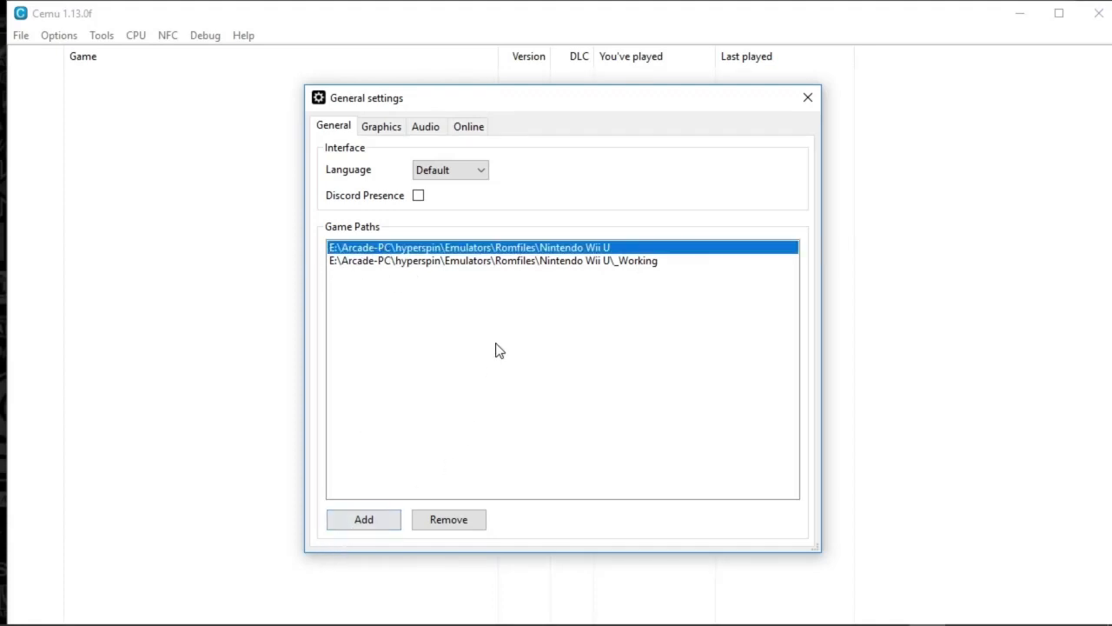
Review Cemu's graphics settings and its audio settings, including the choices for the audio API and TV device.
{"action": "left_click", "coordinate": [379, 128]}
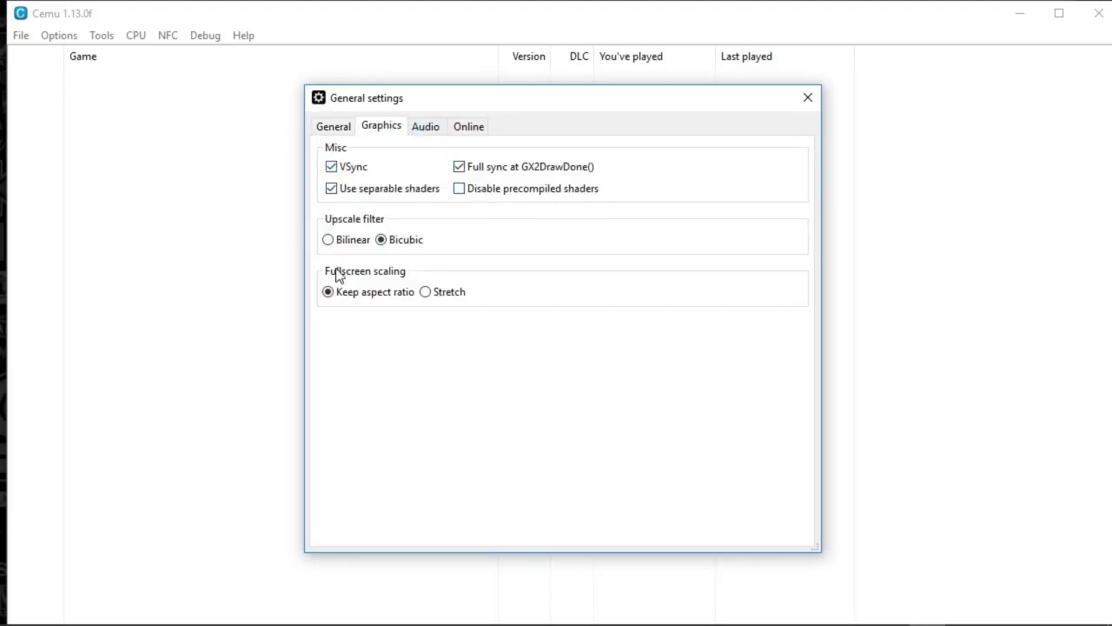
{"action": "left_click", "coordinate": [425, 131]}
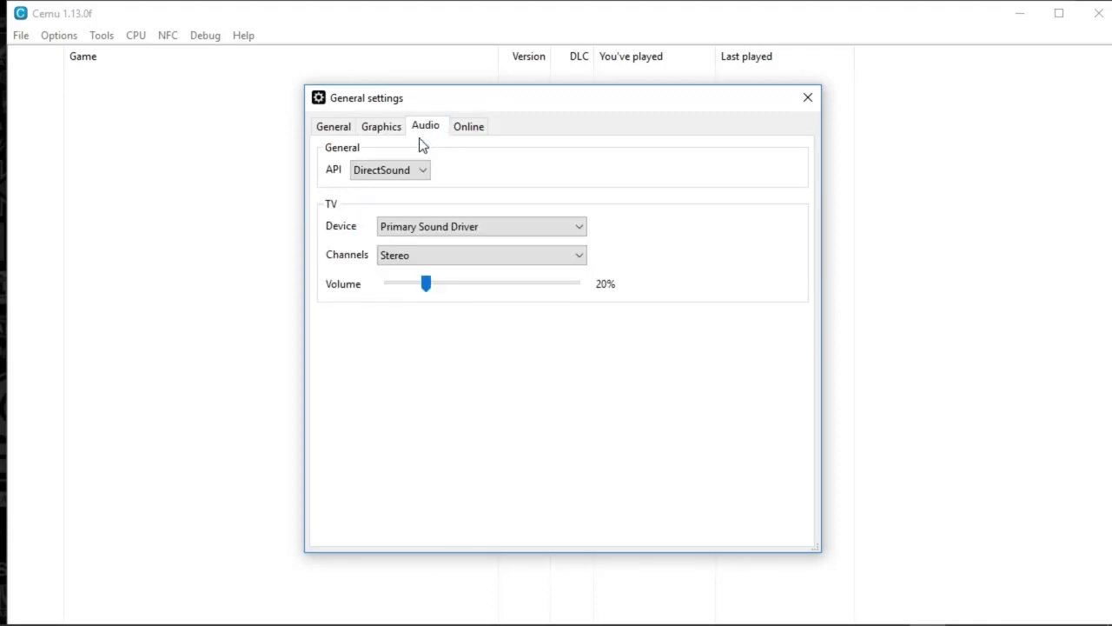
{"action": "left_click", "coordinate": [408, 177]}
{"action": "left_click", "coordinate": [407, 176]}
{"action": "left_click", "coordinate": [444, 230]}
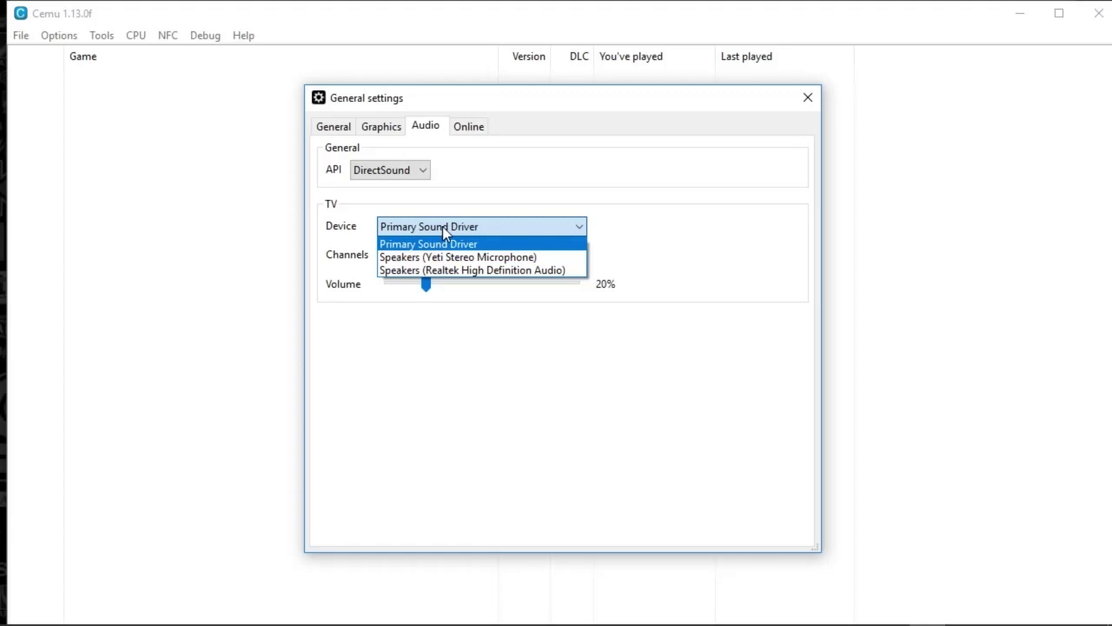
{"action": "left_click", "coordinate": [444, 229]}
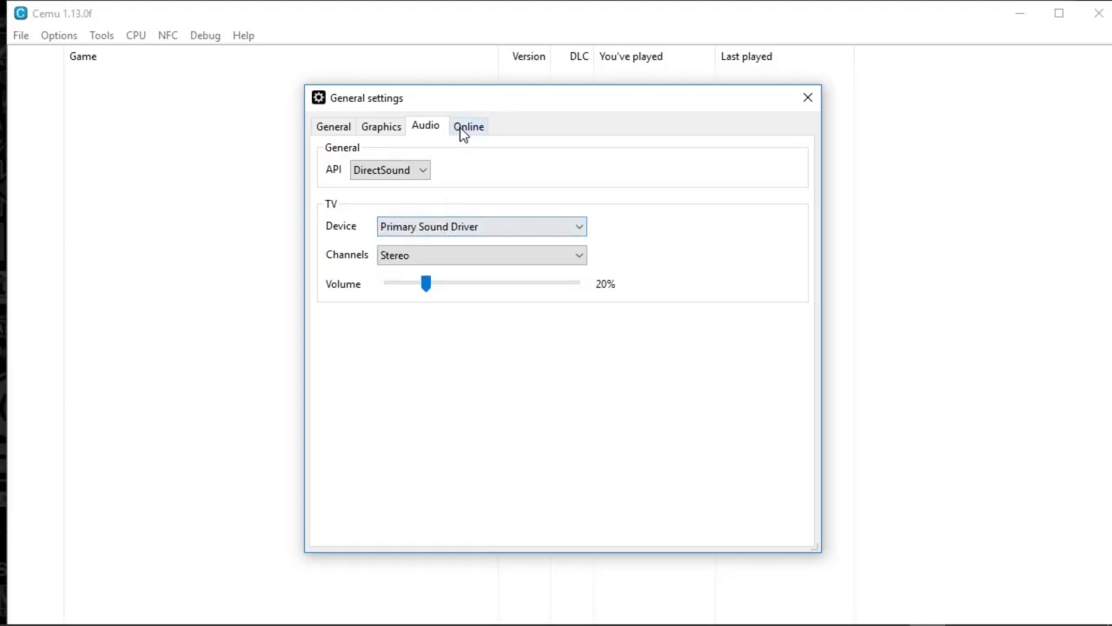
Close the general settings and open the input settings.
{"action": "left_click", "coordinate": [810, 102]}
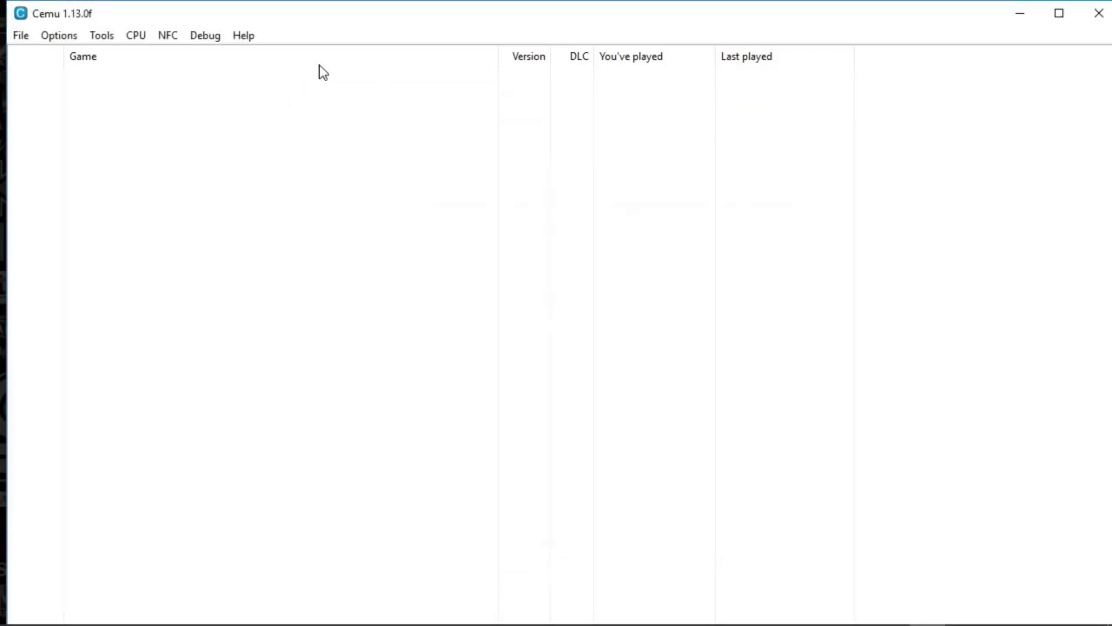
{"action": "left_click", "coordinate": [63, 35]}
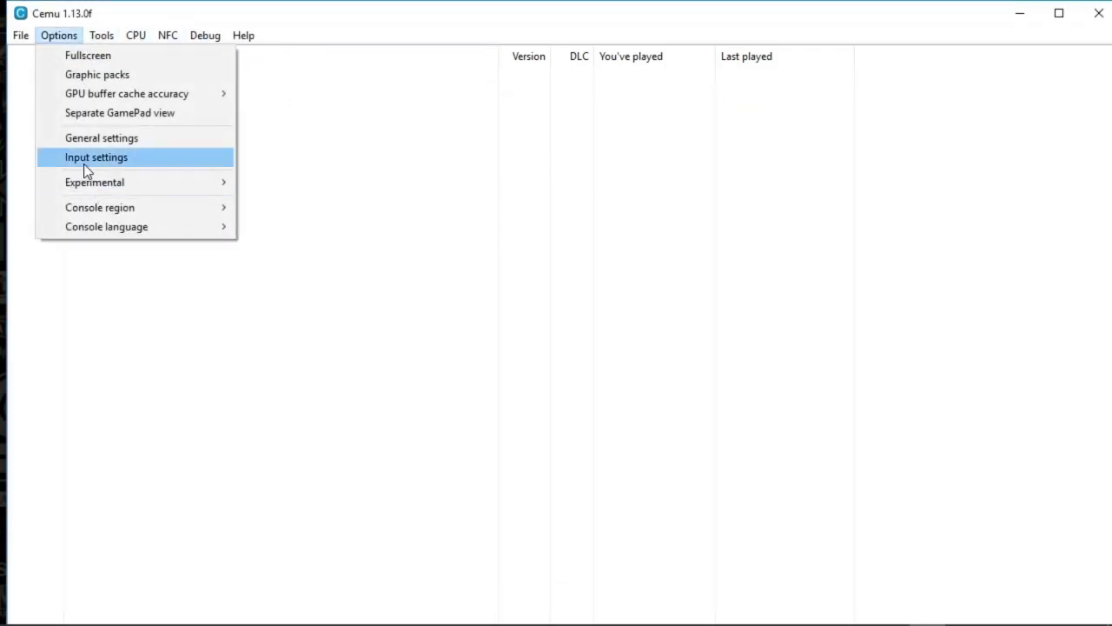
{"action": "left_click", "coordinate": [96, 157]}
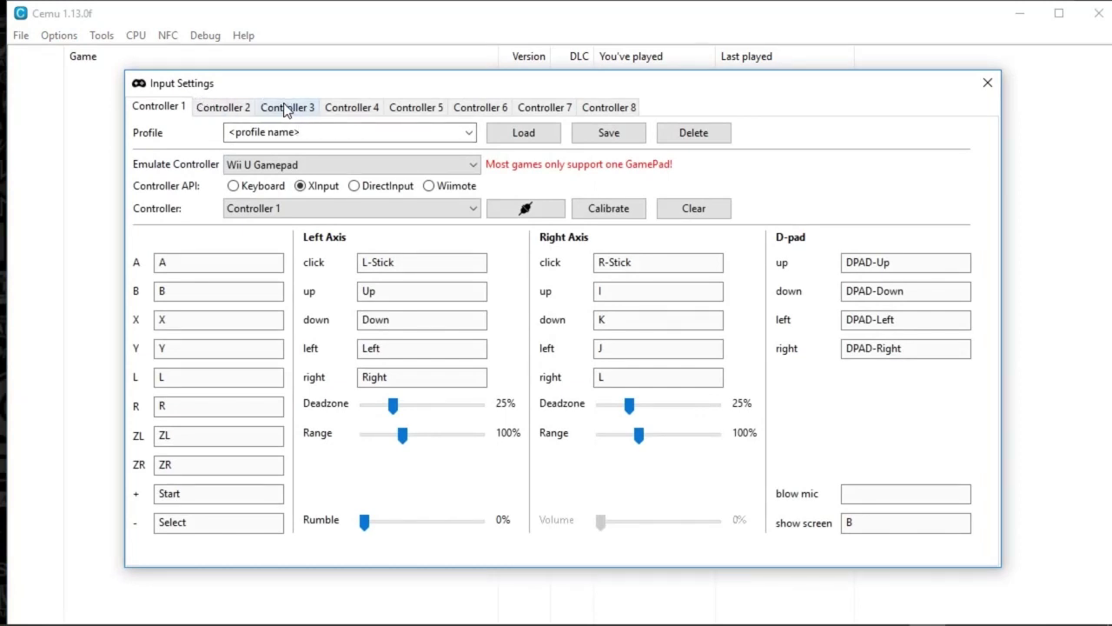
Switch Controller 1's emulated controller through Wii U Pro Controller, Wii U Classic Controller and Wiimote to compare their input mappings.
{"action": "left_click", "coordinate": [252, 167]}
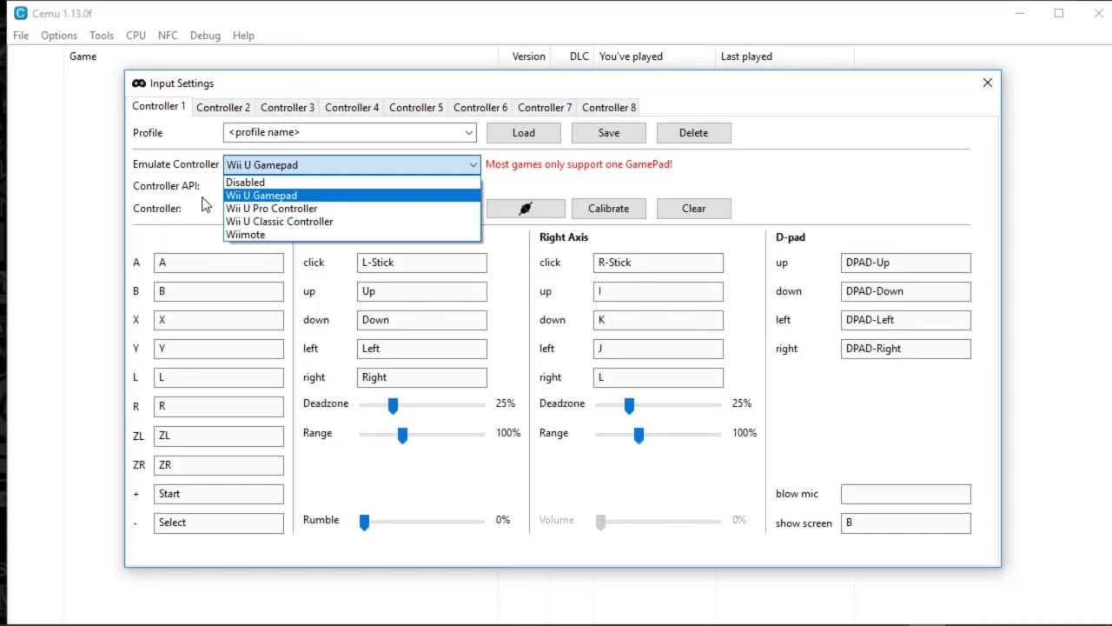
{"action": "left_click", "coordinate": [259, 207]}
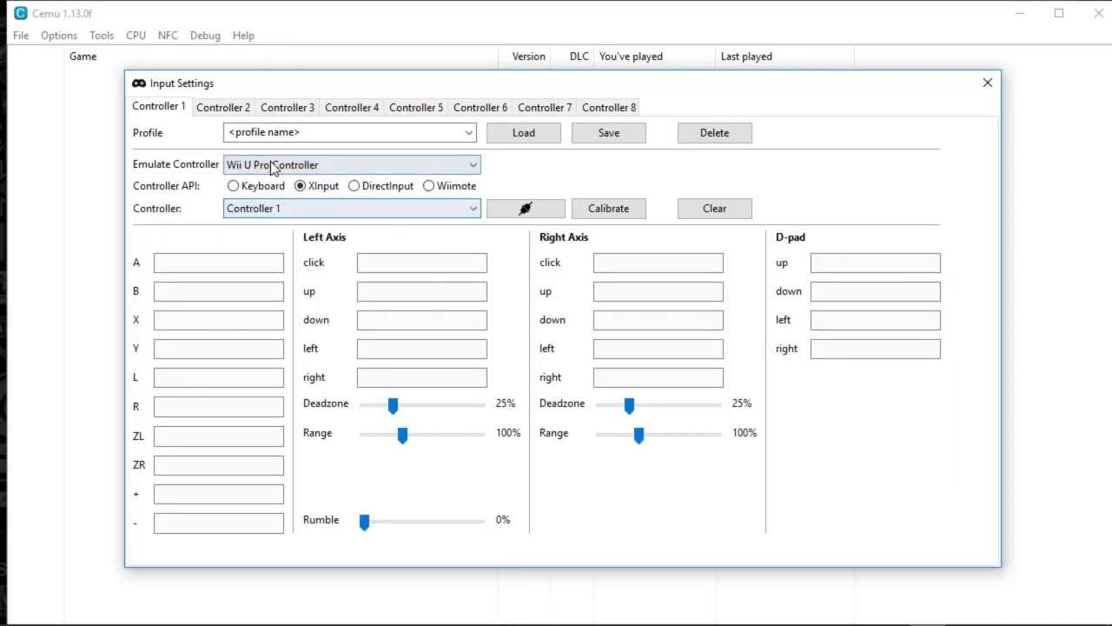
{"action": "left_click", "coordinate": [272, 167]}
{"action": "left_click", "coordinate": [245, 221]}
{"action": "left_click", "coordinate": [278, 171]}
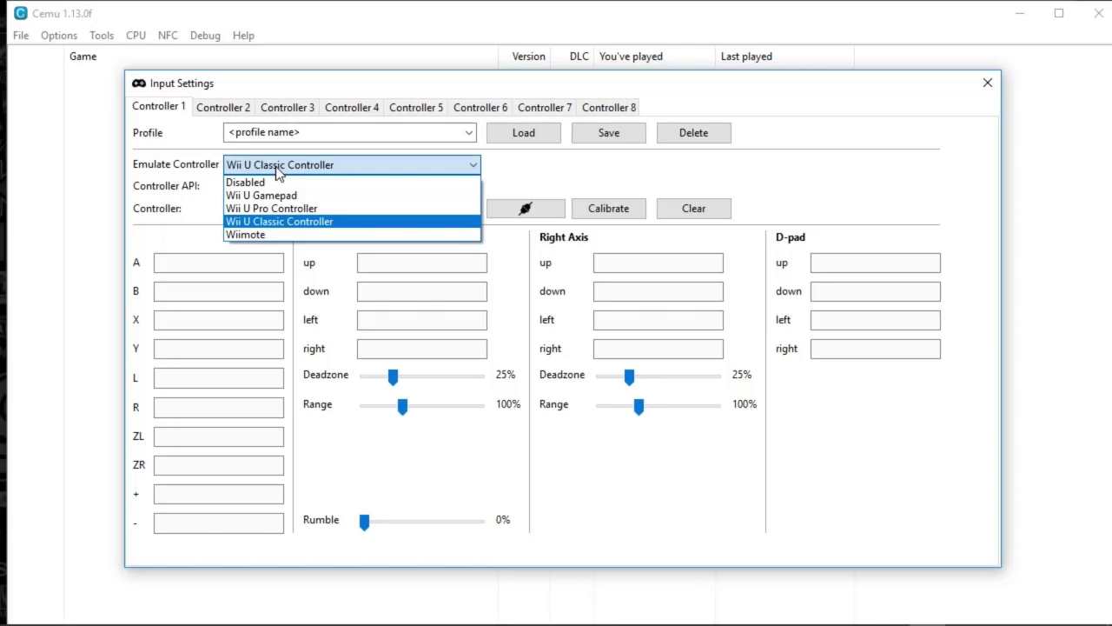
{"action": "left_click", "coordinate": [280, 234]}
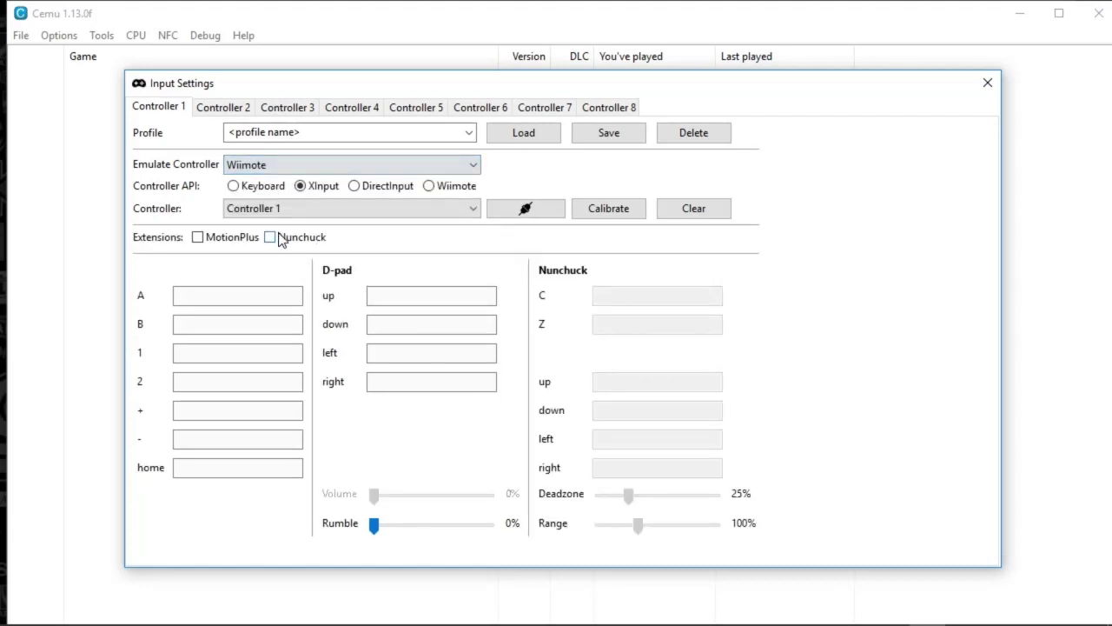
Load the saved gamepad profile for Controller 1.
{"action": "left_click", "coordinate": [333, 132]}
{"action": "left_click", "coordinate": [469, 132]}
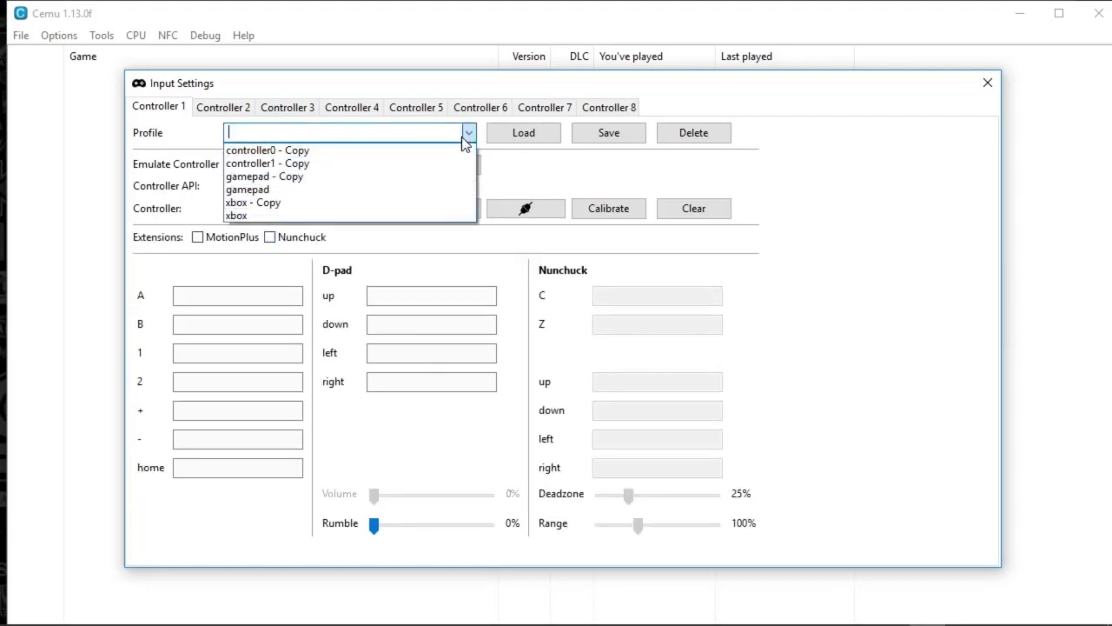
{"action": "left_click", "coordinate": [375, 190]}
{"action": "left_click", "coordinate": [525, 134]}
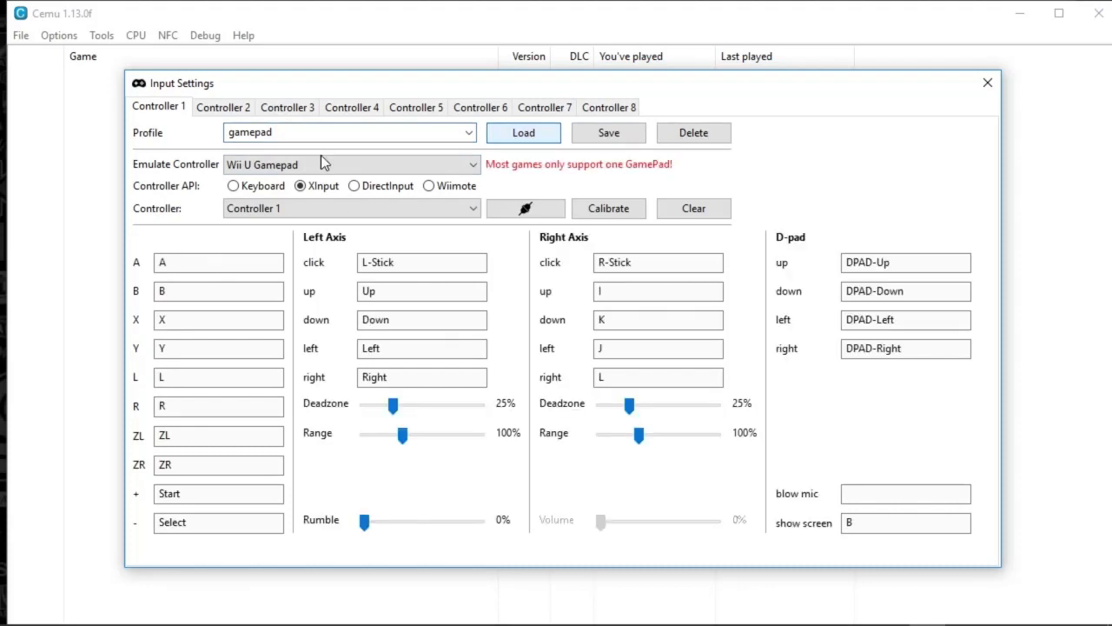
Set Controller 1 to emulate a Wiimote, then reload the gamepad profile over it.
{"action": "left_click", "coordinate": [470, 135]}
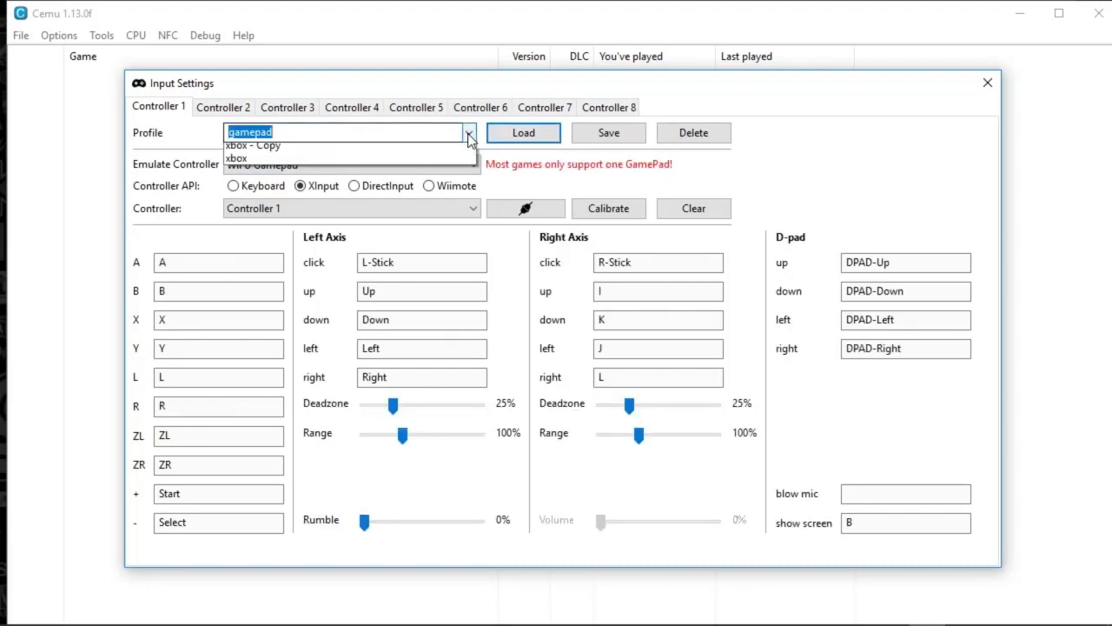
{"action": "left_click", "coordinate": [469, 136]}
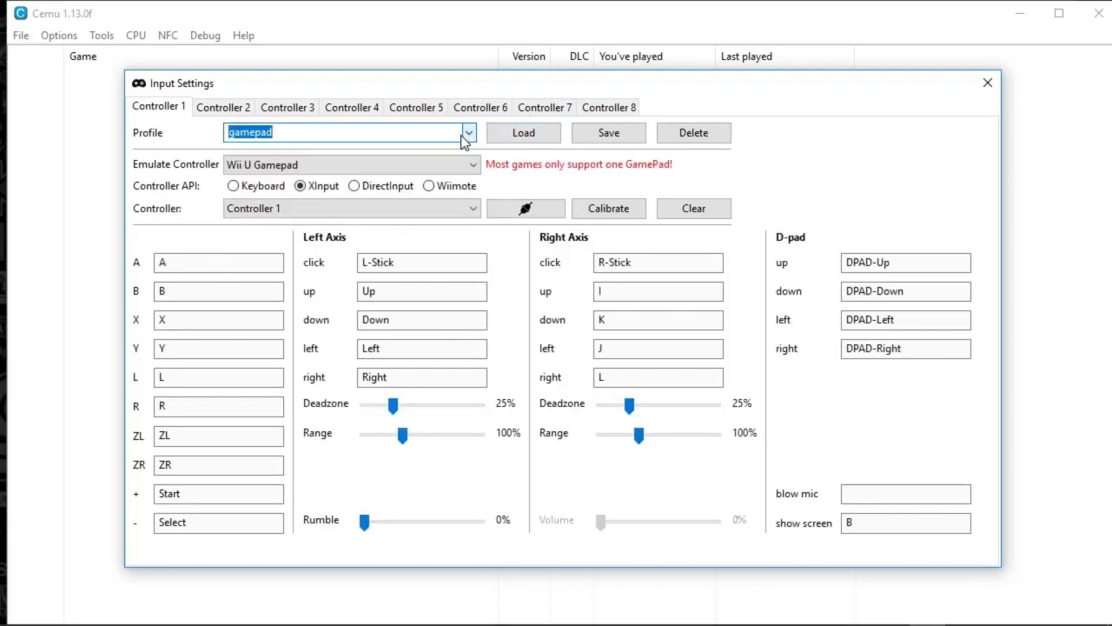
{"action": "left_click", "coordinate": [292, 167]}
{"action": "left_click", "coordinate": [292, 233]}
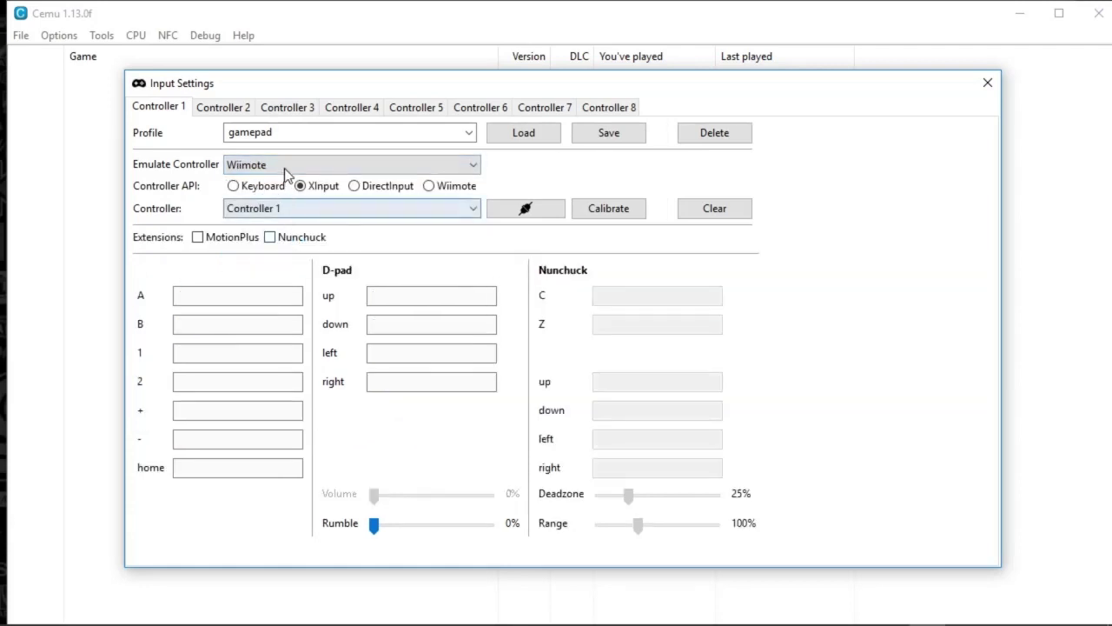
{"action": "left_click", "coordinate": [530, 134]}
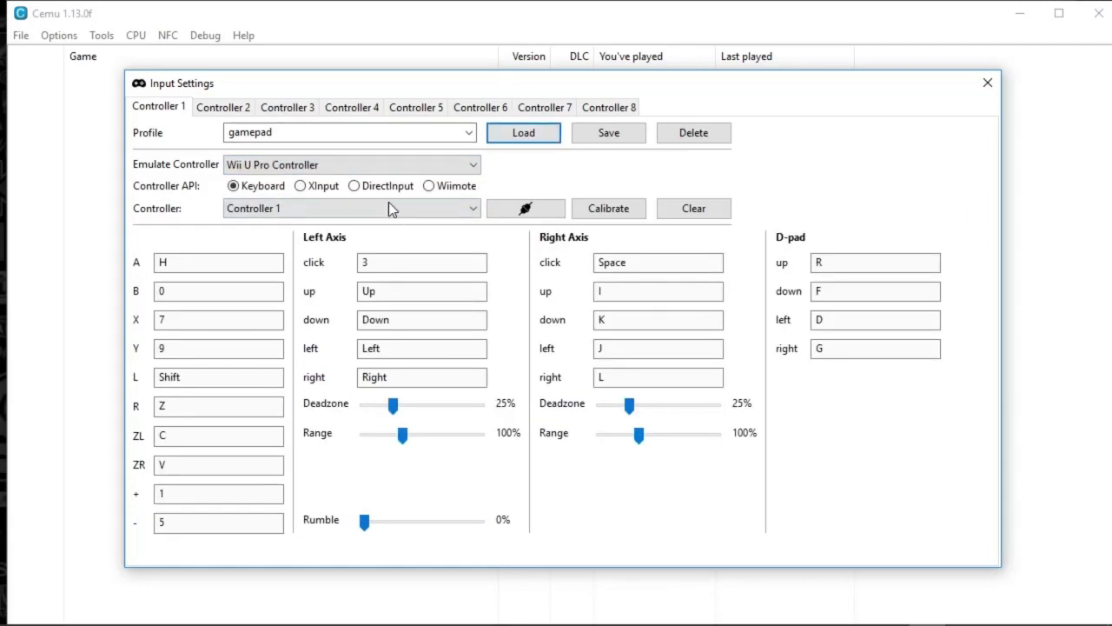
Set Controller 1 to emulate the Wii U Gamepad and load its mappings from the gamepad profile.
{"action": "left_click", "coordinate": [296, 164]}
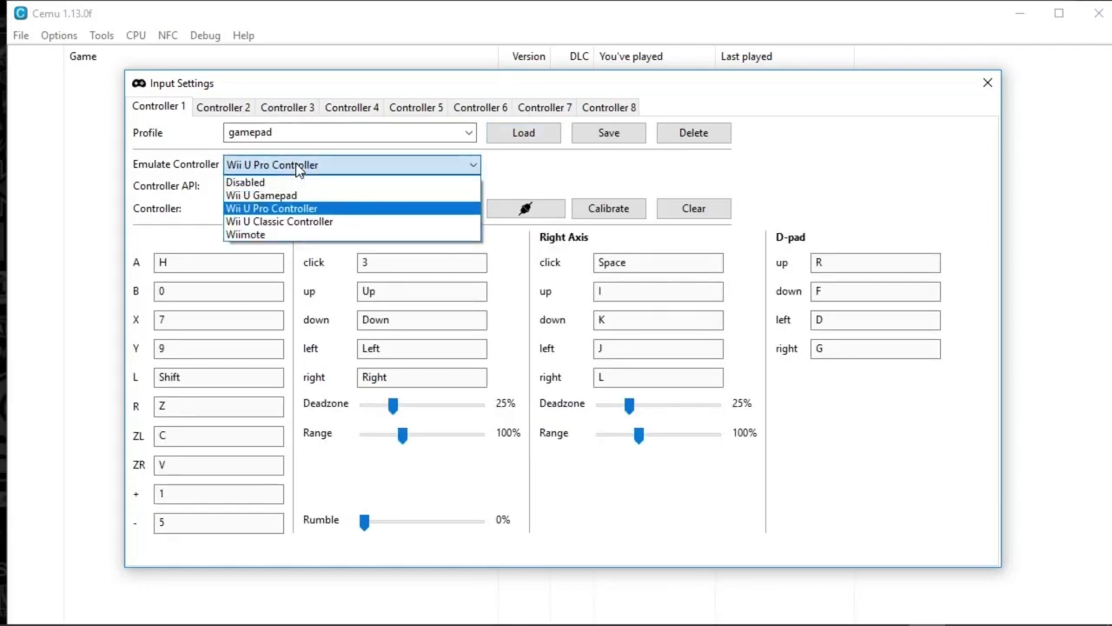
{"action": "left_click", "coordinate": [262, 196]}
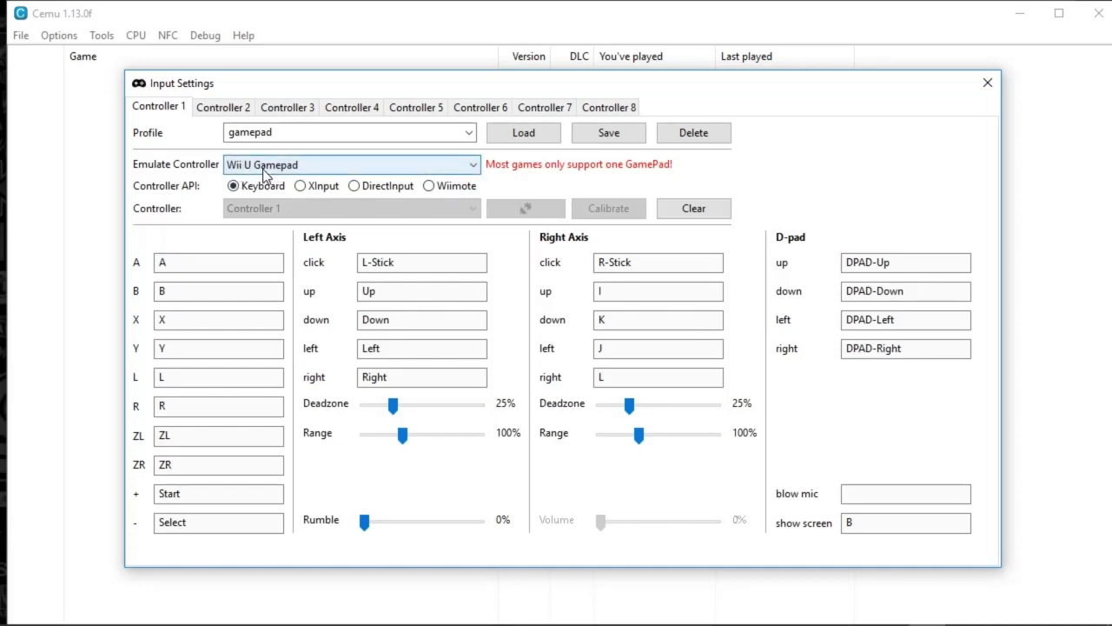
{"action": "left_click", "coordinate": [264, 168]}
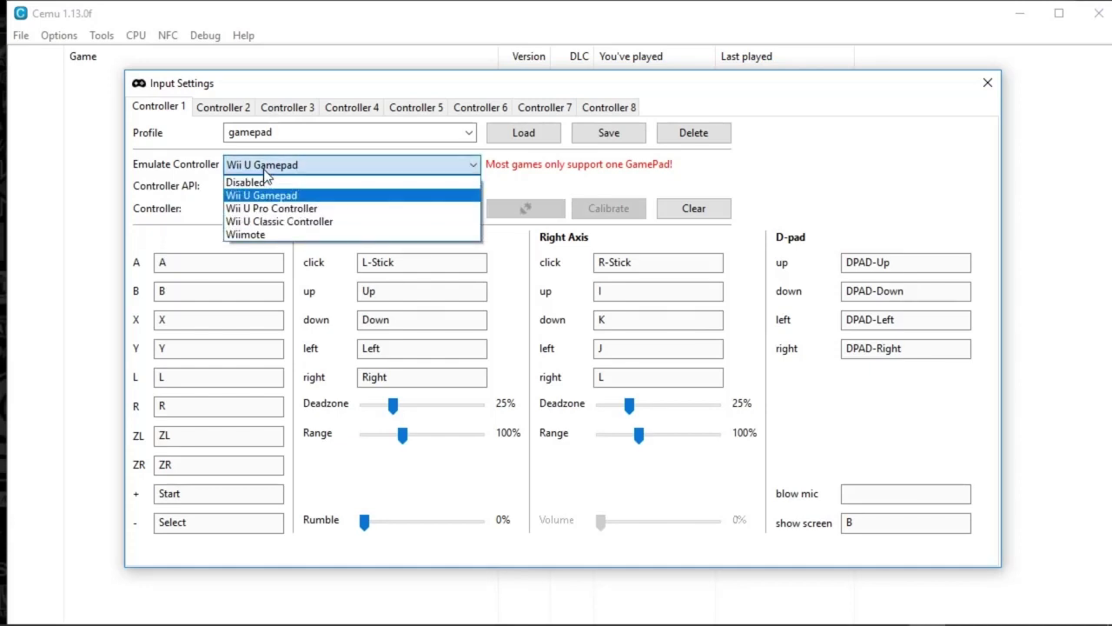
{"action": "left_click", "coordinate": [282, 193]}
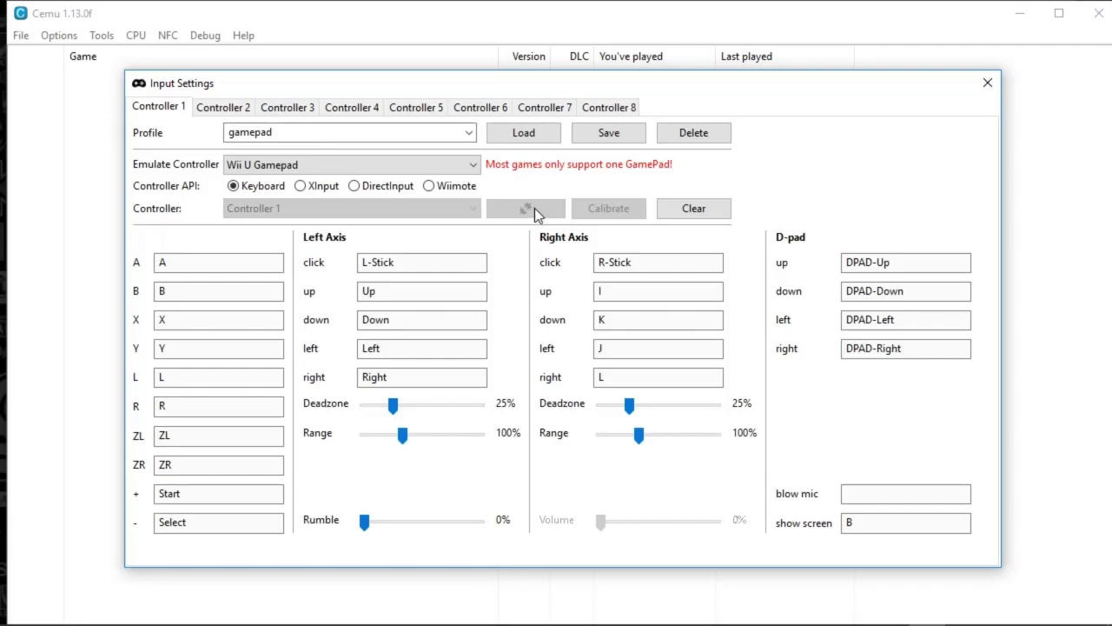
{"action": "left_click", "coordinate": [472, 132]}
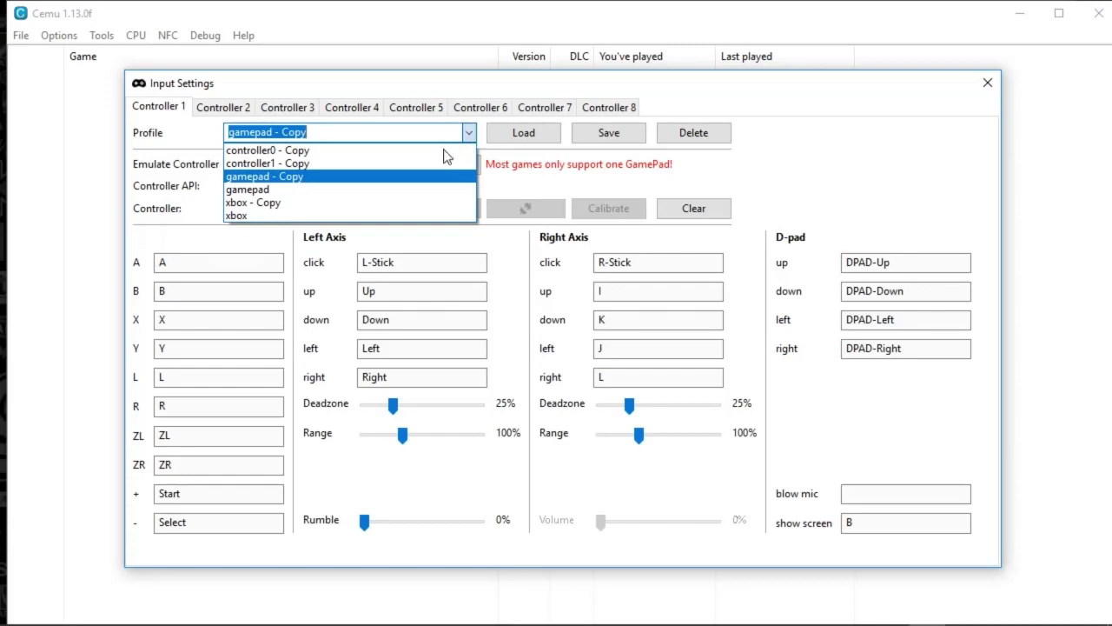
{"action": "left_click", "coordinate": [330, 191]}
{"action": "left_click", "coordinate": [504, 134]}
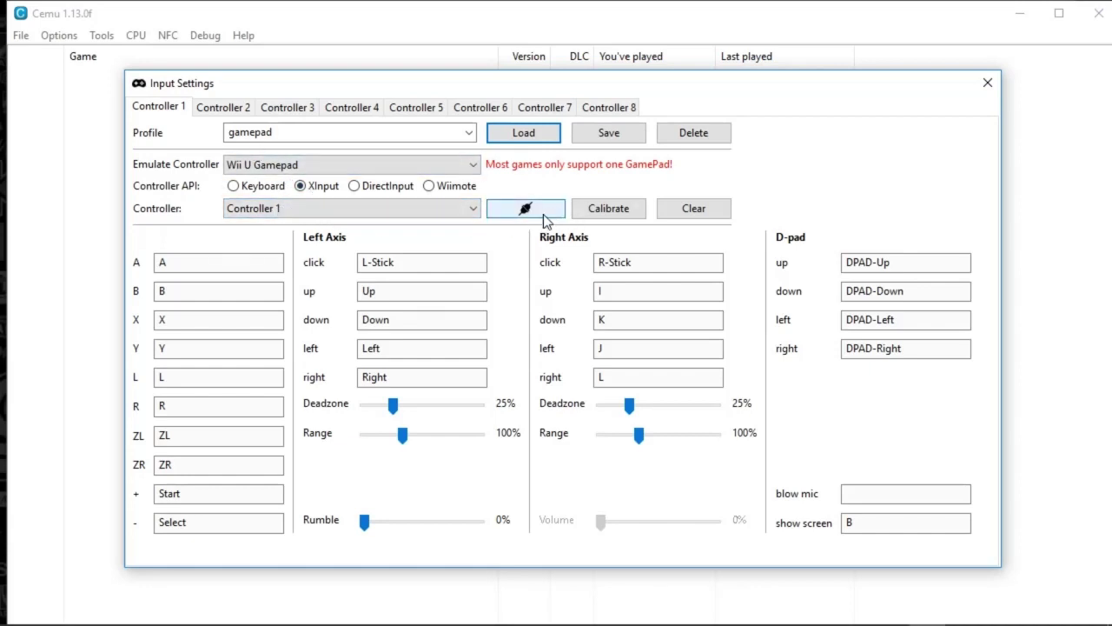
Load the saved xbox profile for Controller 2.
{"action": "left_click", "coordinate": [223, 112]}
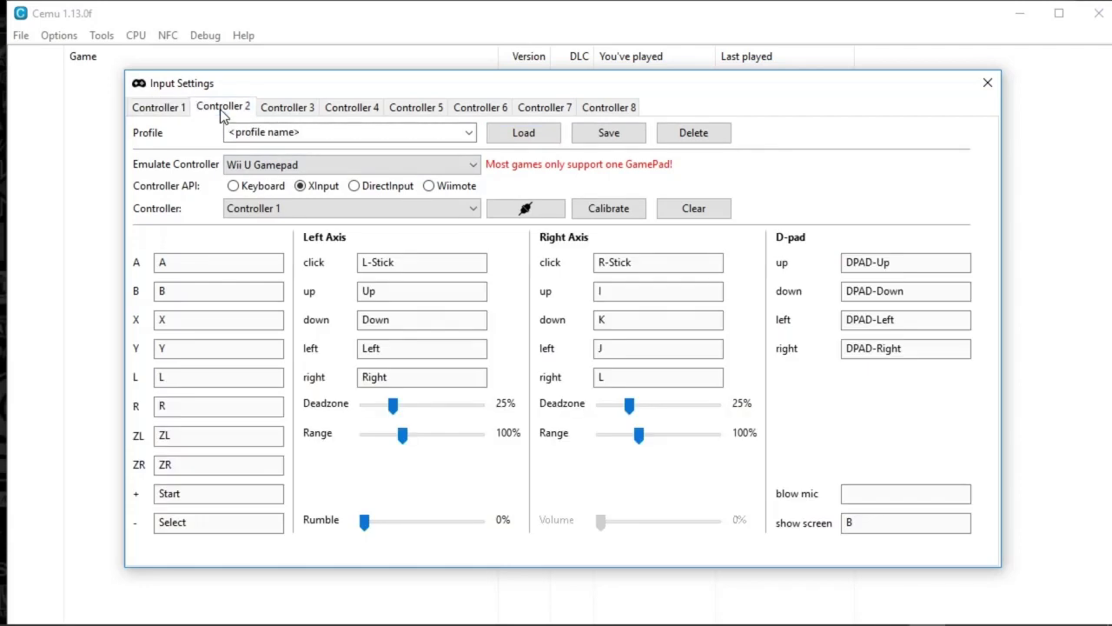
{"action": "left_click", "coordinate": [470, 135]}
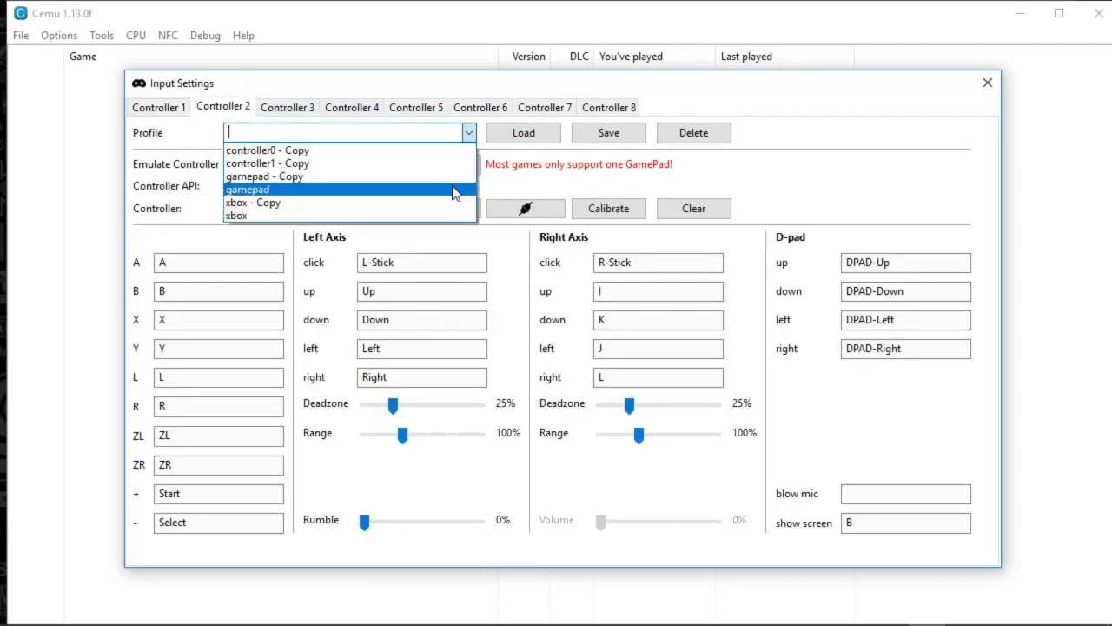
{"action": "left_click", "coordinate": [431, 215]}
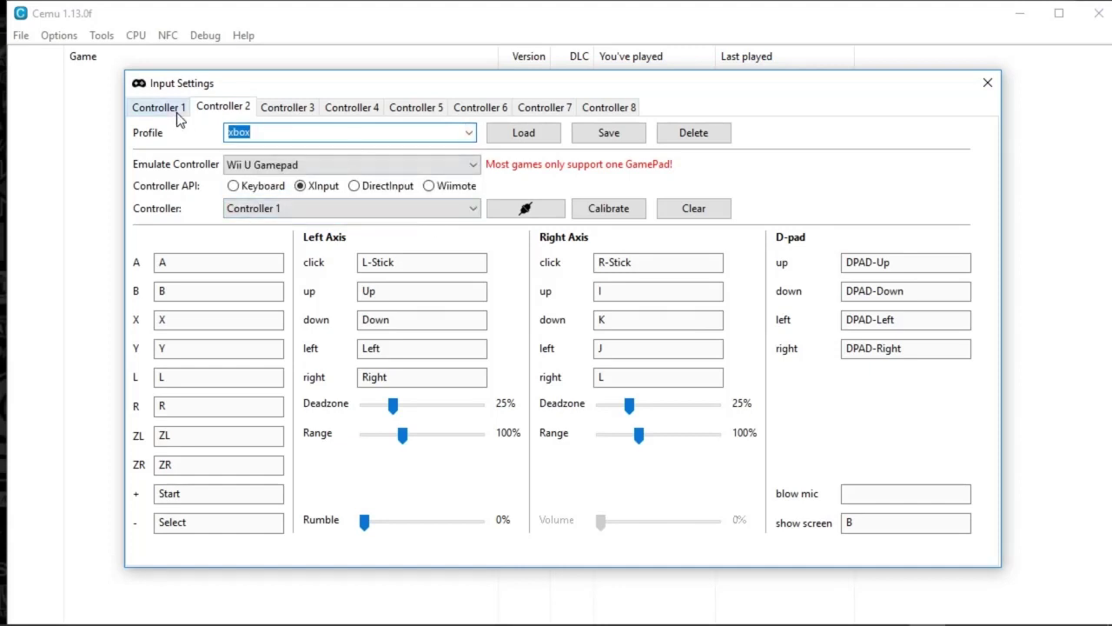
{"action": "left_click", "coordinate": [524, 130]}
Switch Controller 2's emulated controller through Wii U Gamepad, Pro Controller and Classic Controller, then set it back to Wiimote.
{"action": "left_click", "coordinate": [356, 167]}
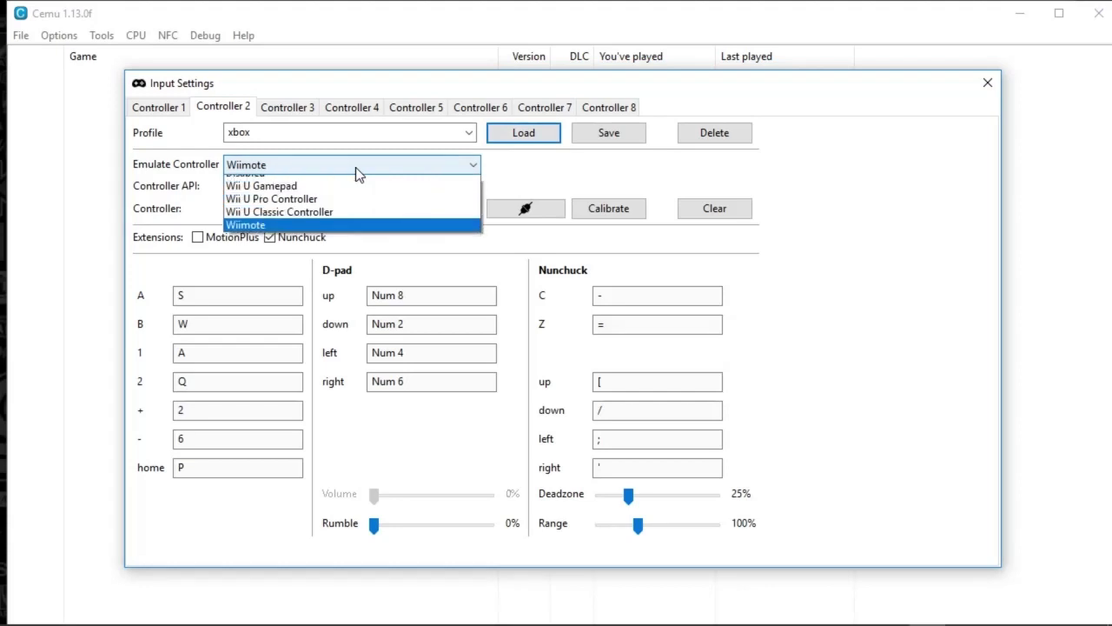
{"action": "left_click", "coordinate": [269, 192]}
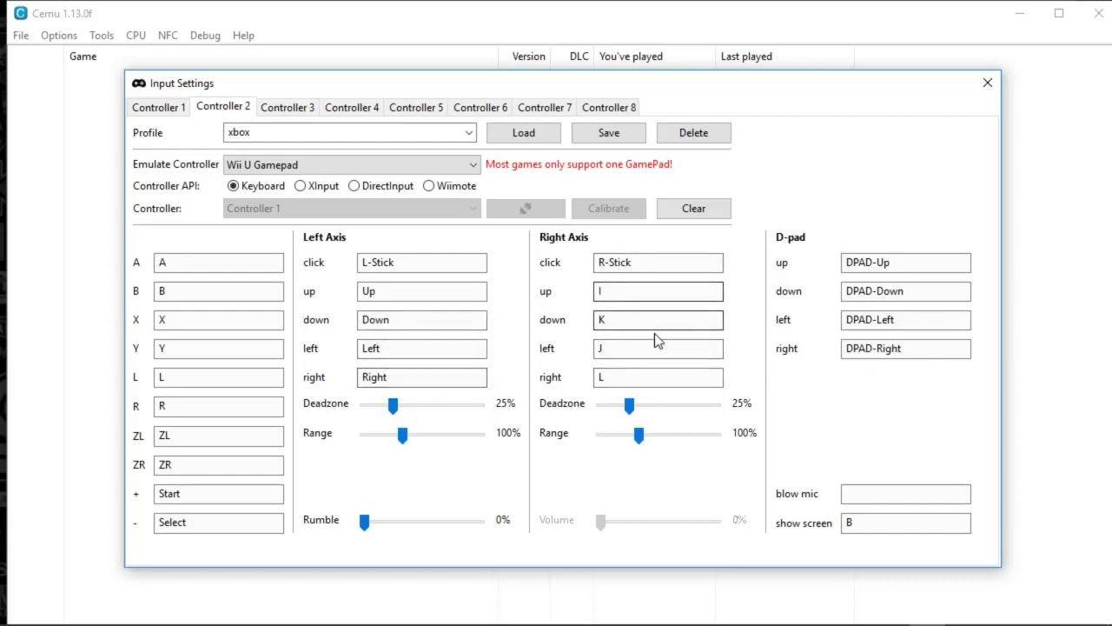
{"action": "left_click", "coordinate": [353, 169]}
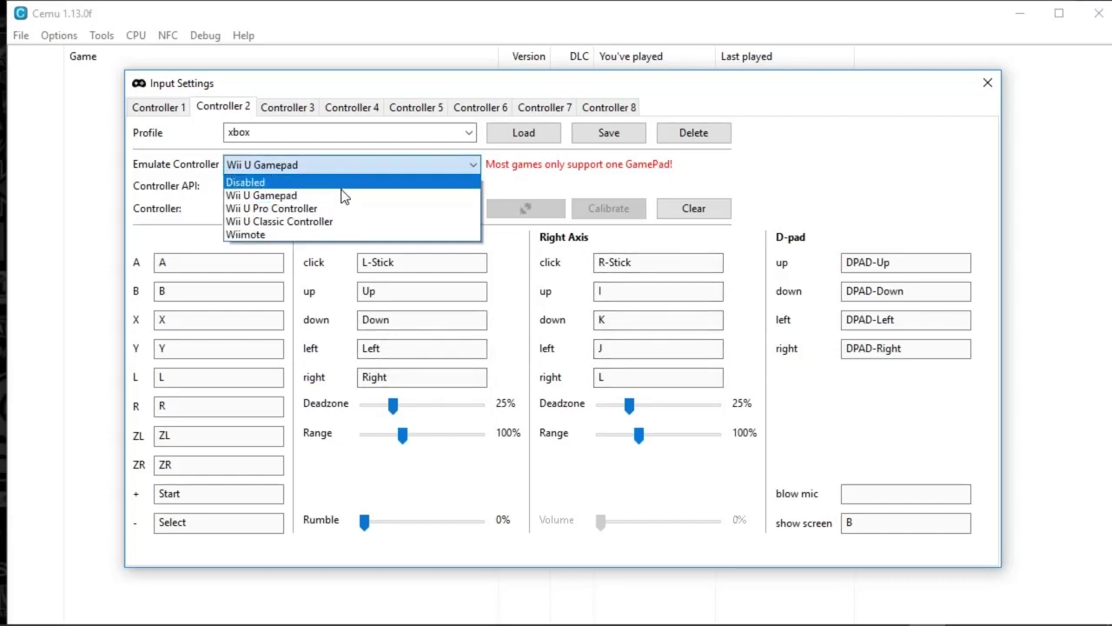
{"action": "left_click", "coordinate": [334, 215]}
{"action": "left_click", "coordinate": [304, 165]}
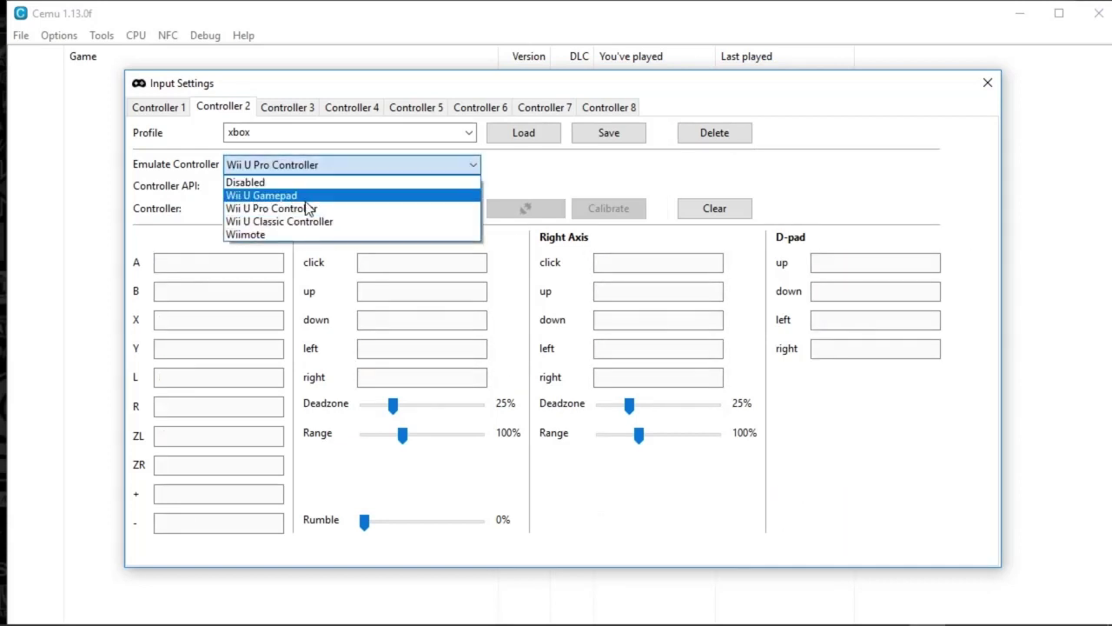
{"action": "left_click", "coordinate": [305, 221]}
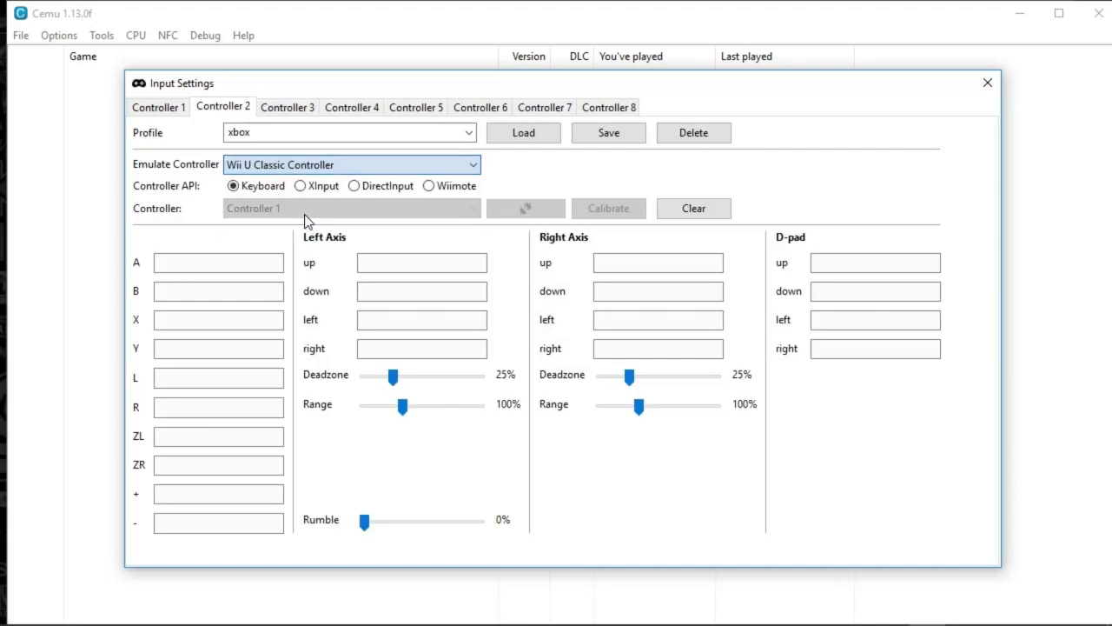
{"action": "left_click", "coordinate": [282, 167]}
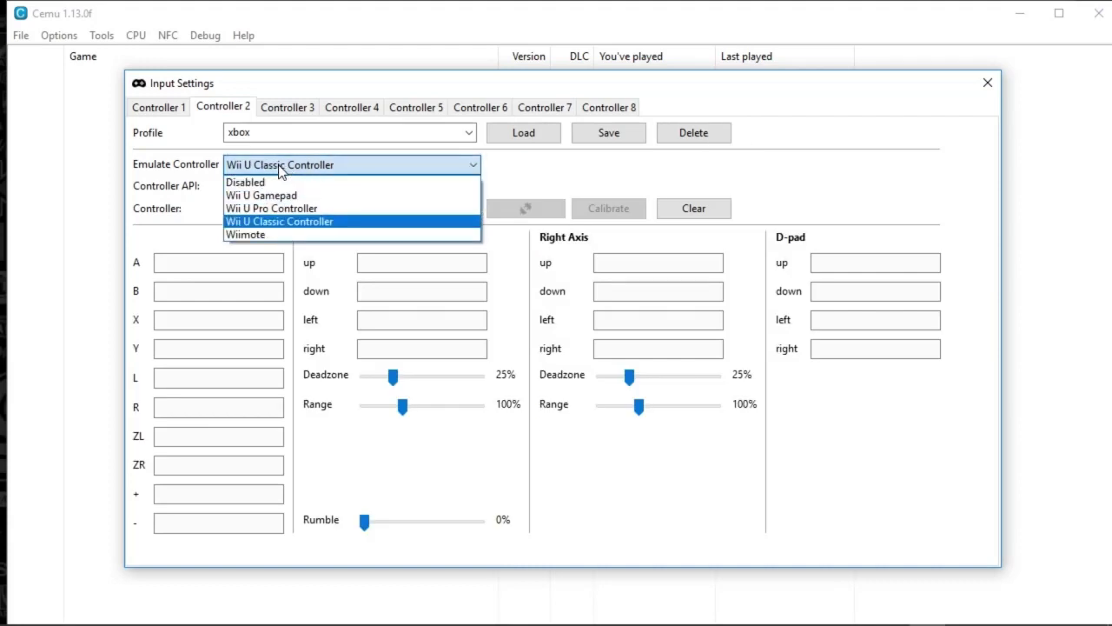
{"action": "left_click", "coordinate": [300, 234]}
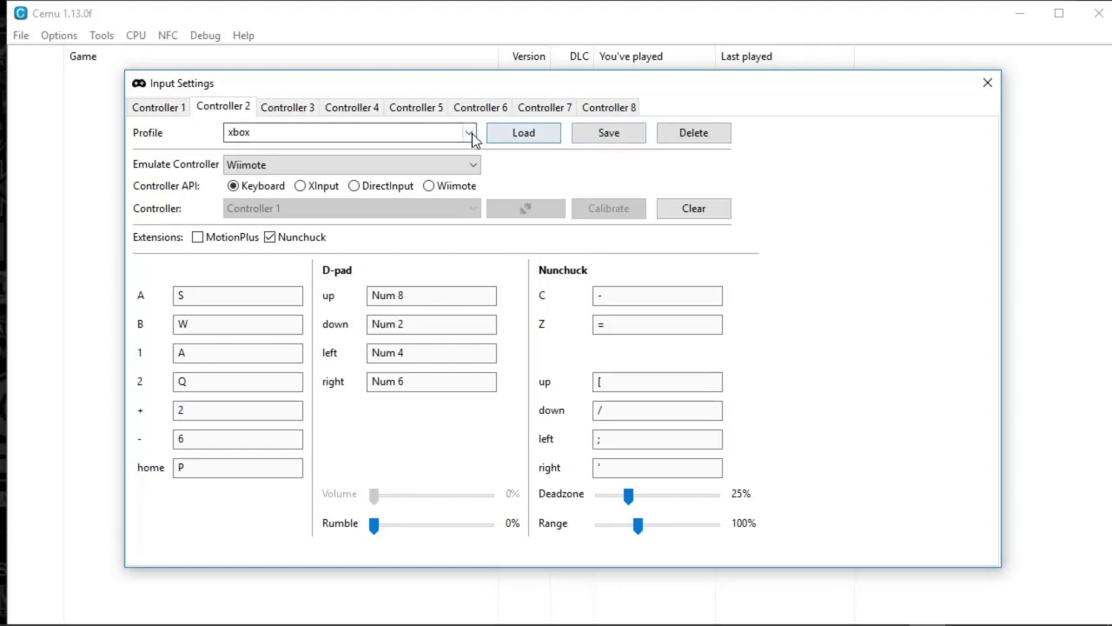
Check the saved profiles available for Controller 1, then close the input settings.
{"action": "left_click", "coordinate": [169, 102]}
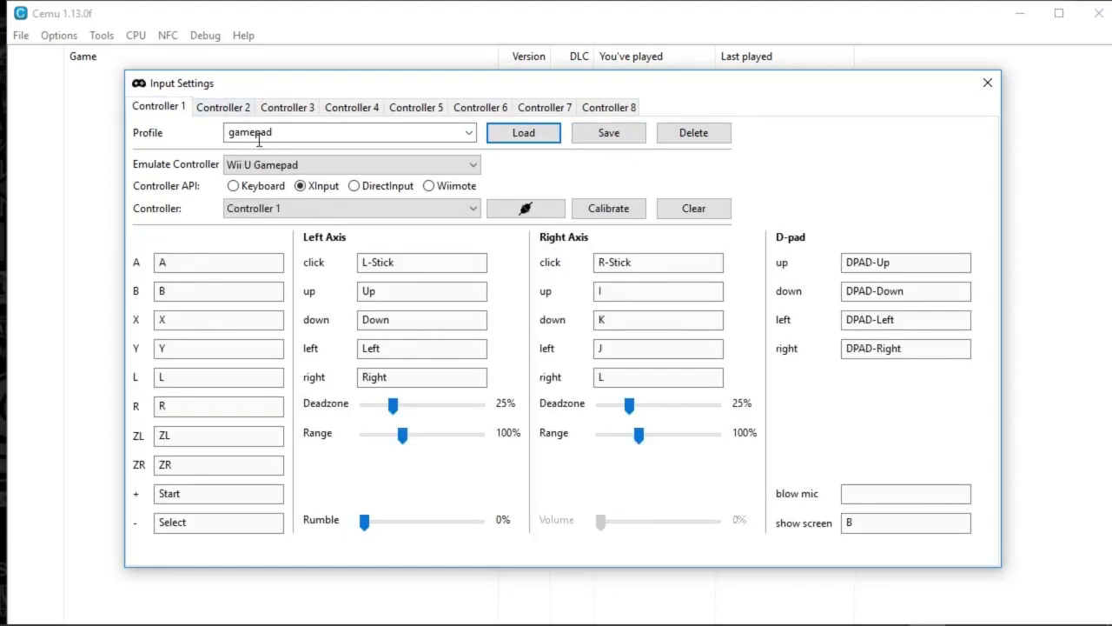
{"action": "left_click", "coordinate": [468, 137]}
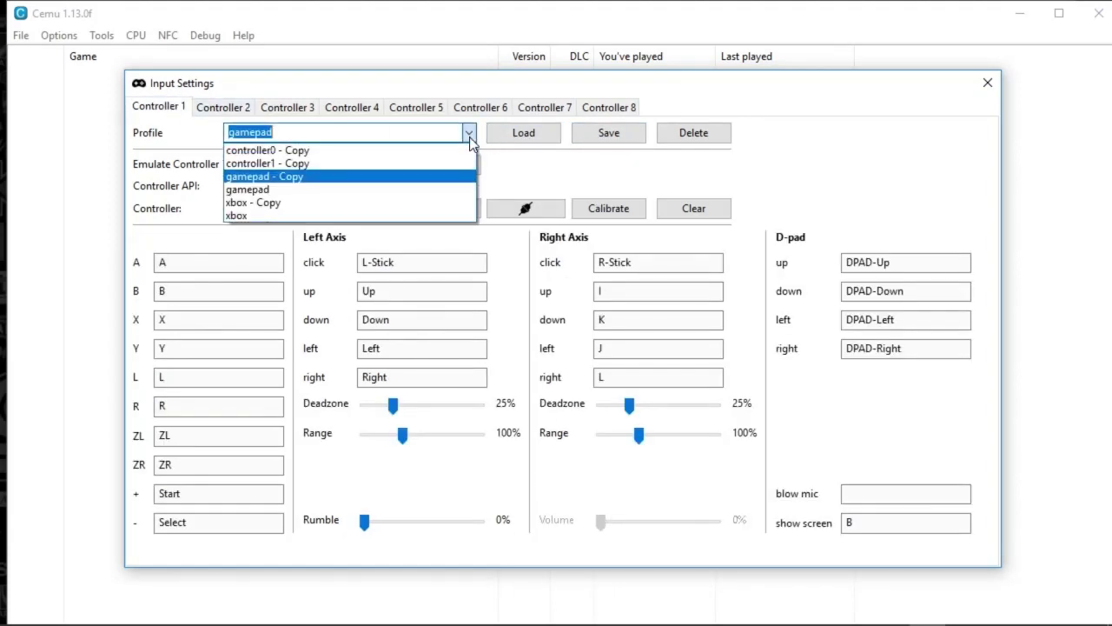
{"action": "left_click", "coordinate": [508, 177]}
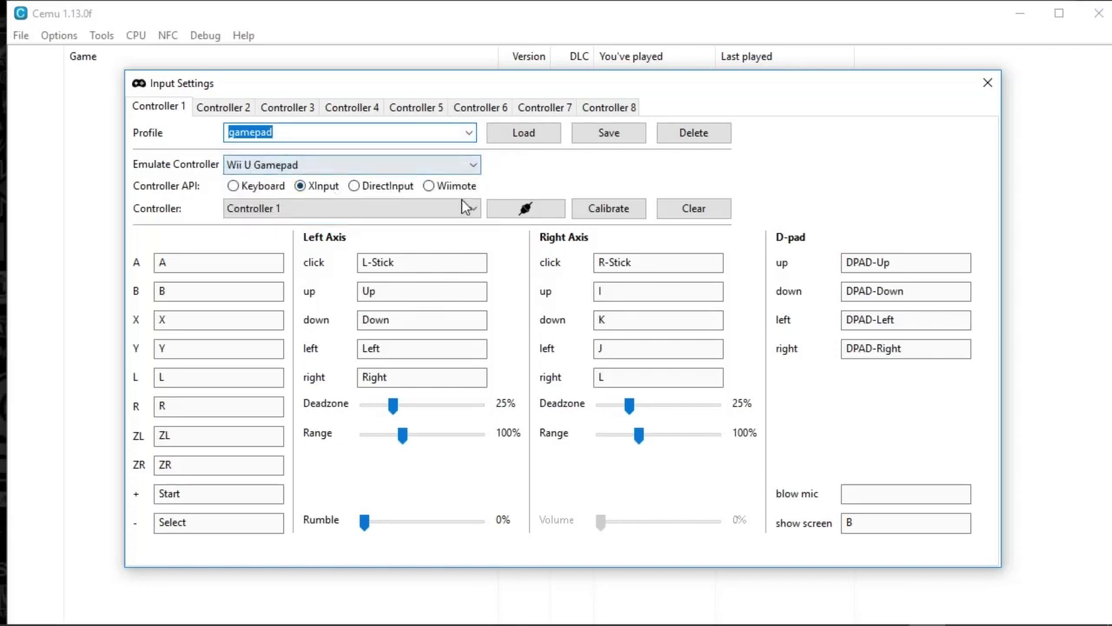
{"action": "left_click", "coordinate": [995, 91]}
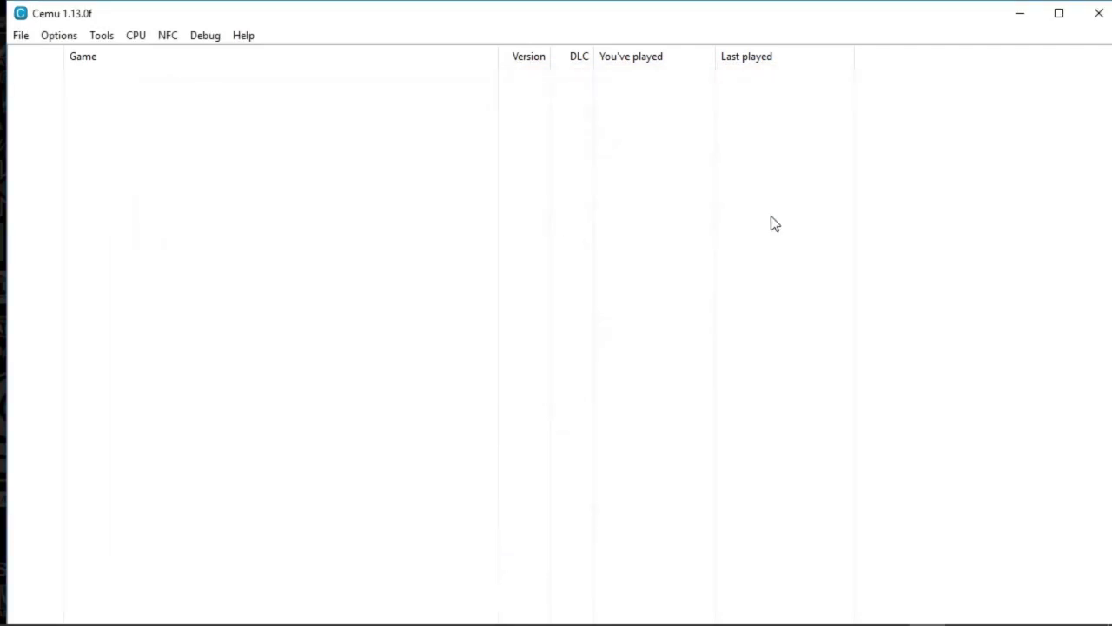
Look over Cemu's experimental, console region, console language and CPU options, and close the emulator.
{"action": "left_click", "coordinate": [57, 35]}
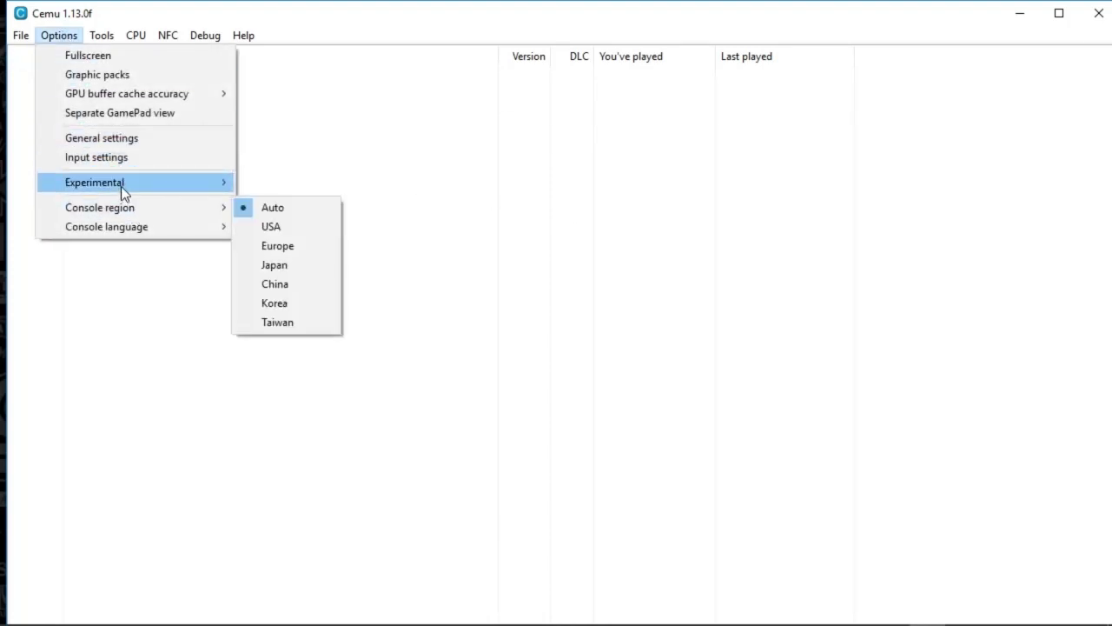
{"action": "mouse_move", "coordinate": [121, 186]}
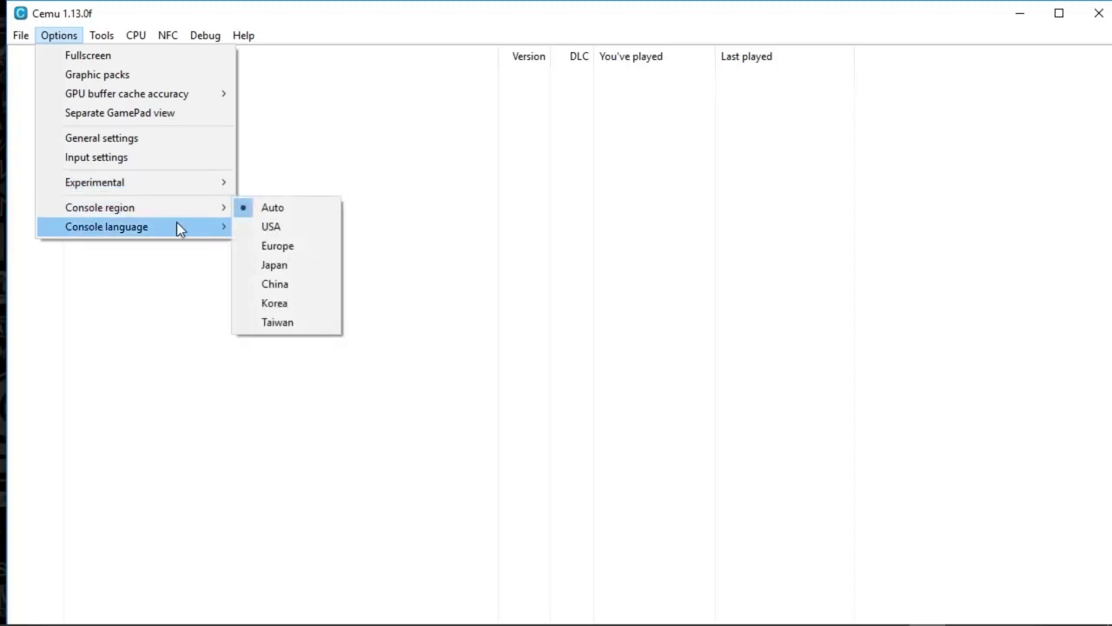
{"action": "mouse_move", "coordinate": [174, 223]}
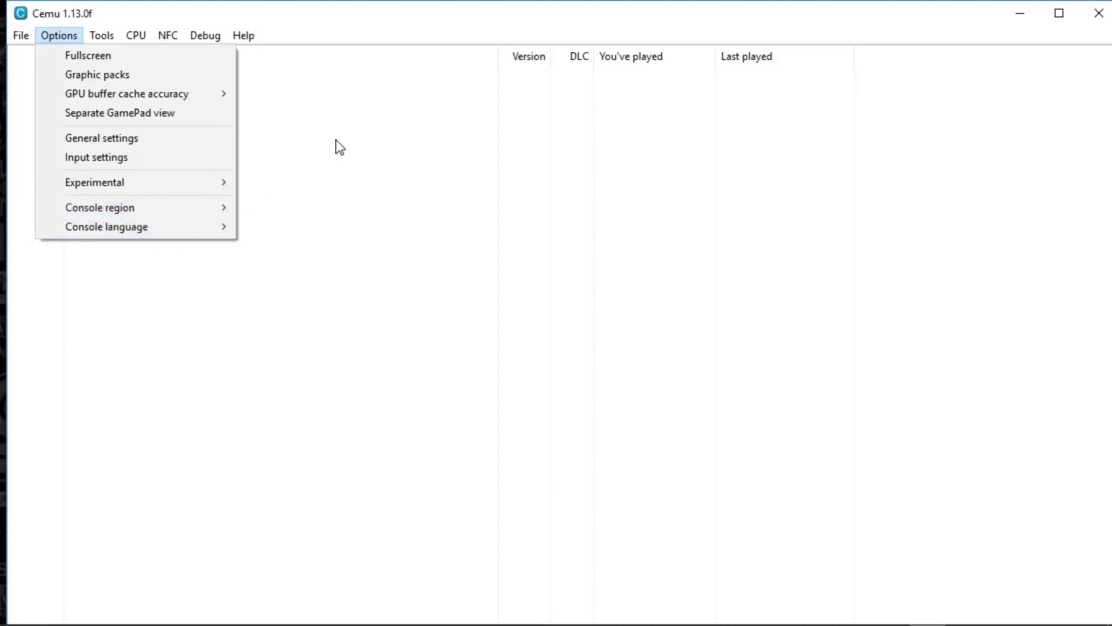
{"action": "mouse_move", "coordinate": [100, 36]}
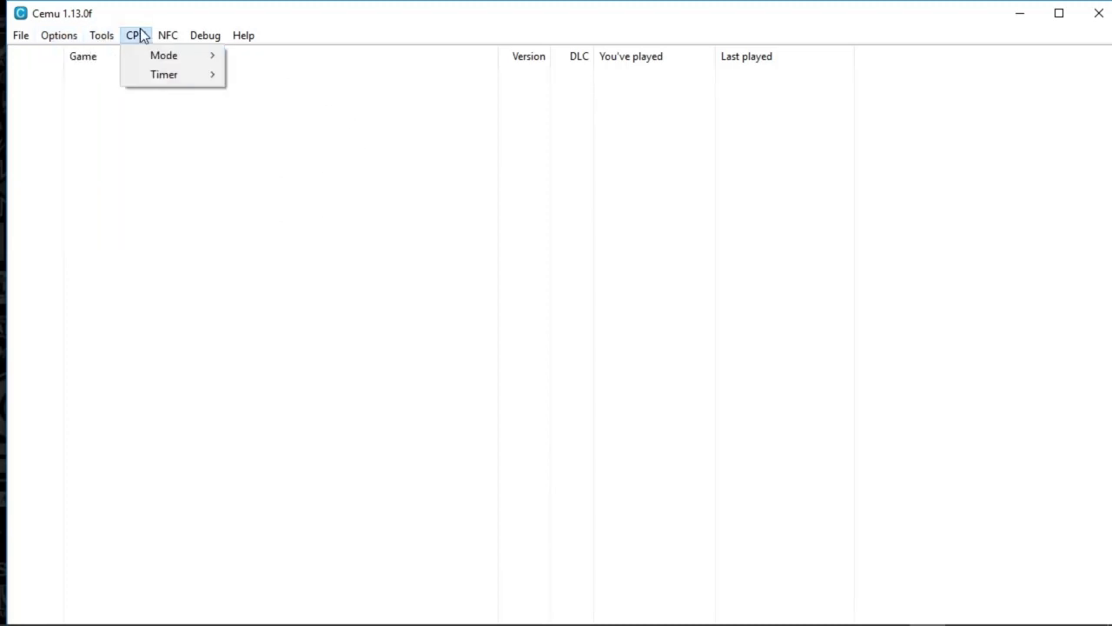
{"action": "mouse_move", "coordinate": [240, 39]}
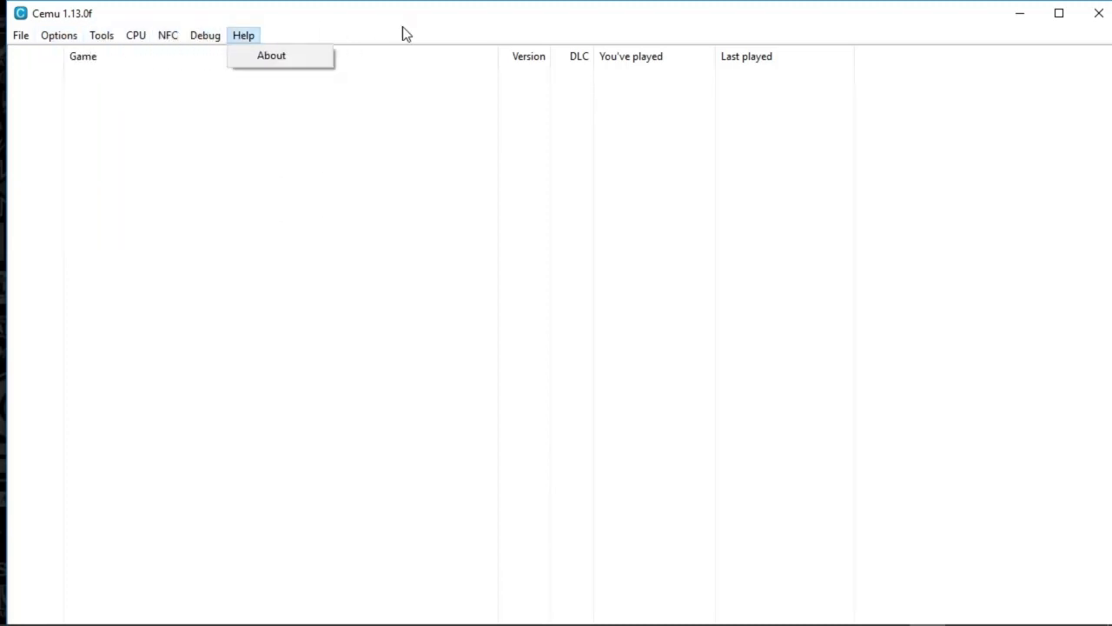
{"action": "left_click", "coordinate": [455, 197]}
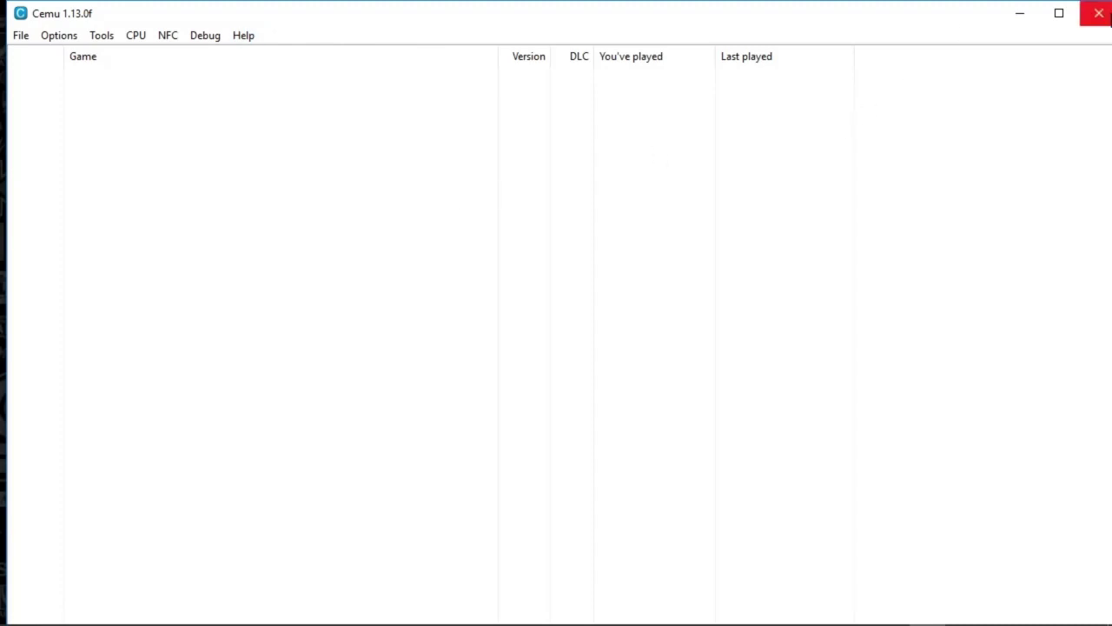
{"action": "left_click", "coordinate": [1094, 12]}
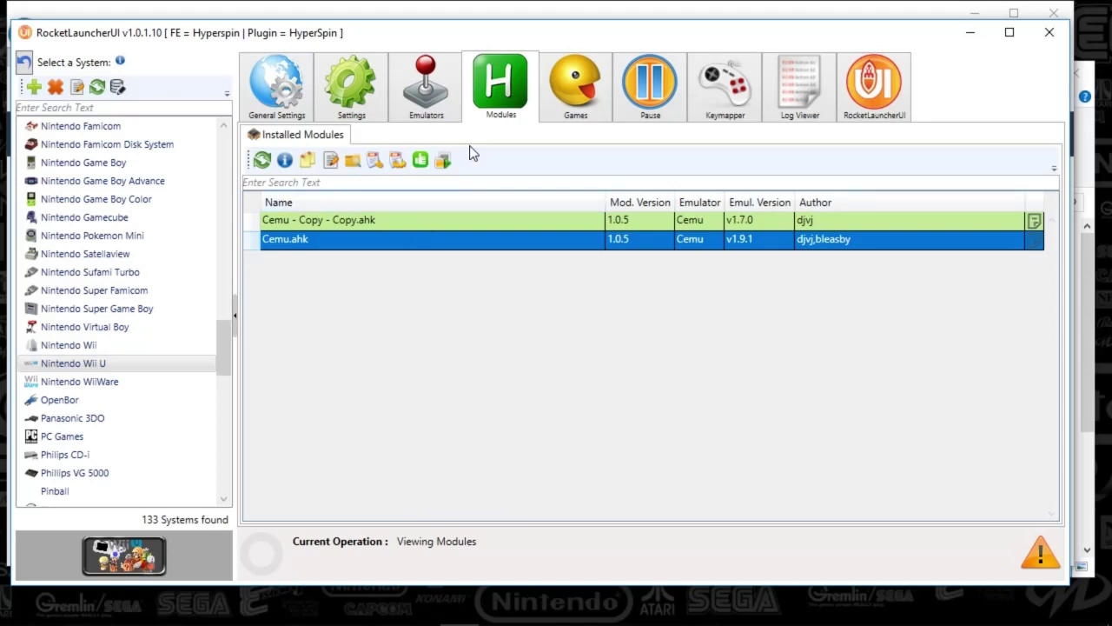
Review the Wii U emulator and module lists in RocketLauncherUI, and test-launch Cemu from the Cemu.ahk module before closing it.
{"action": "left_click", "coordinate": [431, 106]}
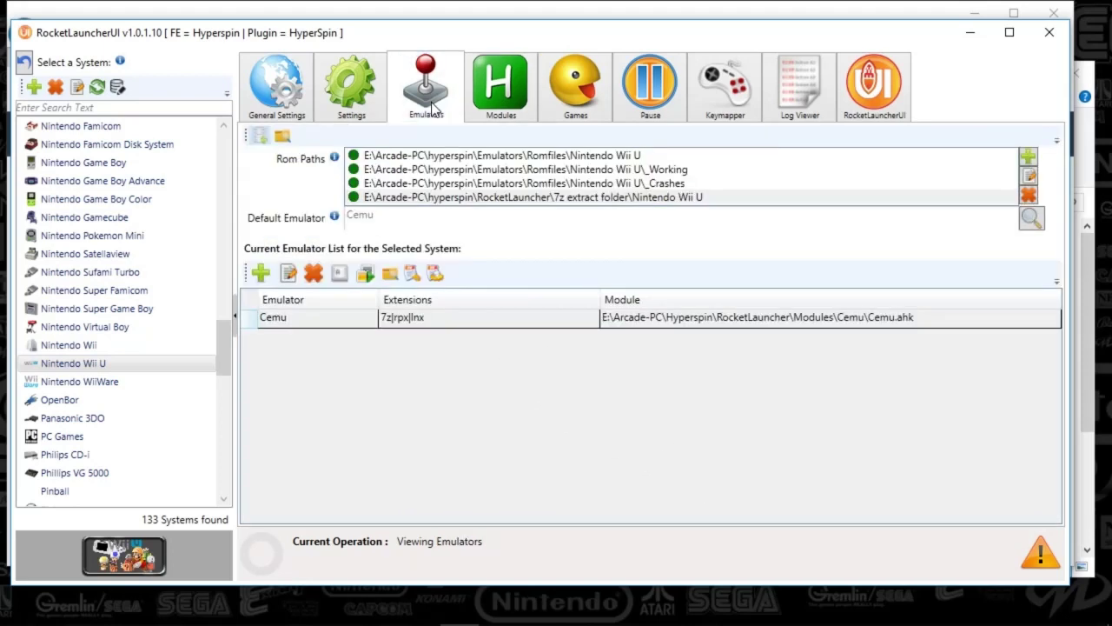
{"action": "left_click", "coordinate": [488, 103]}
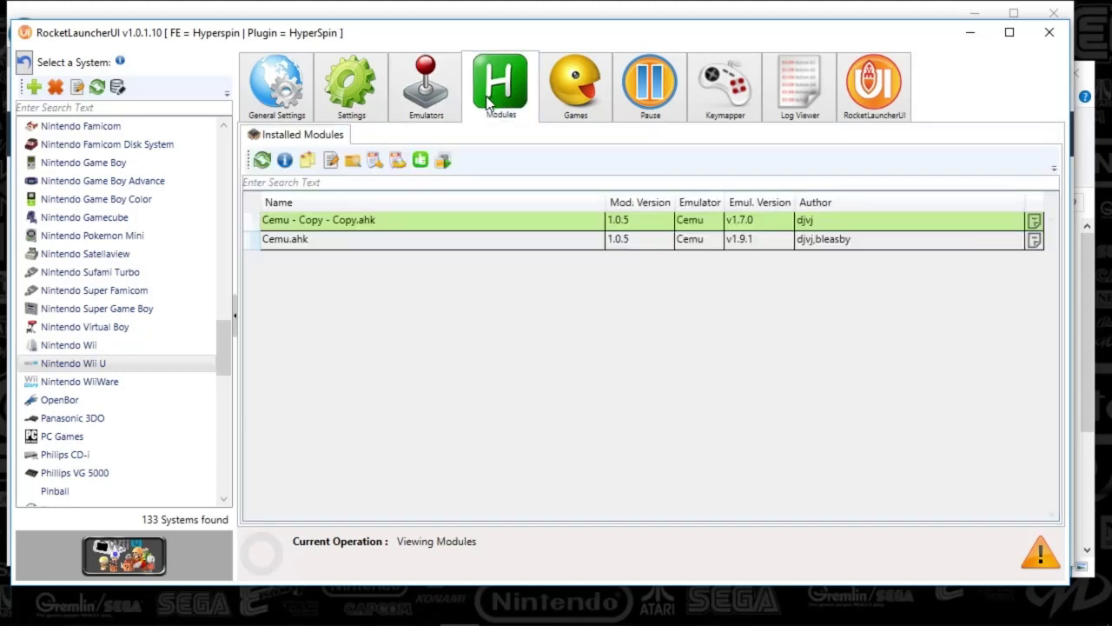
{"action": "left_click", "coordinate": [315, 242]}
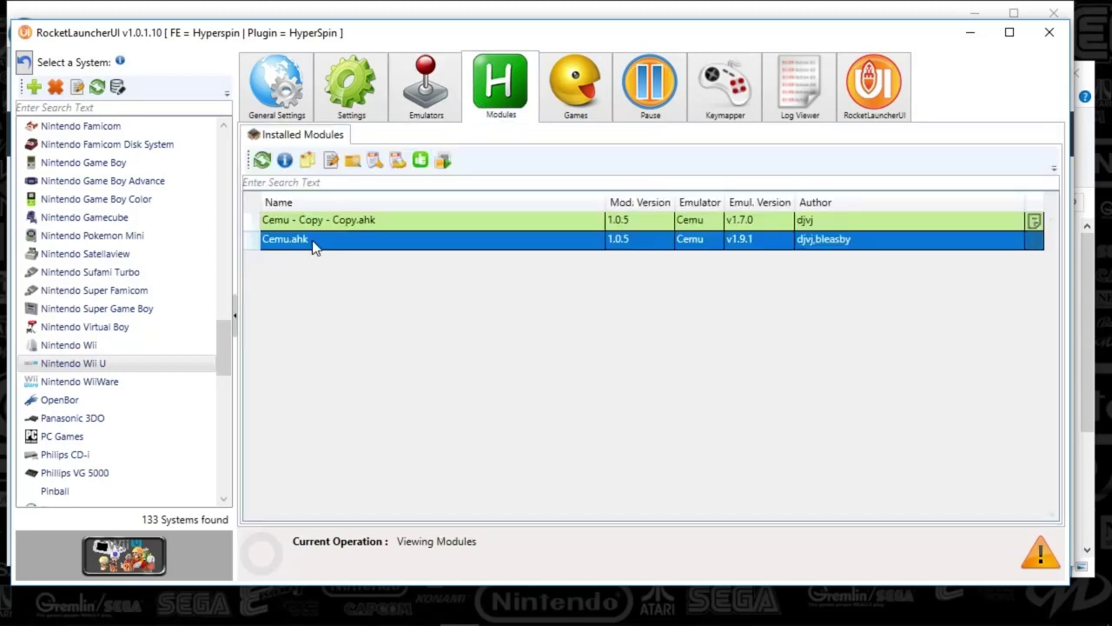
{"action": "left_click", "coordinate": [443, 163]}
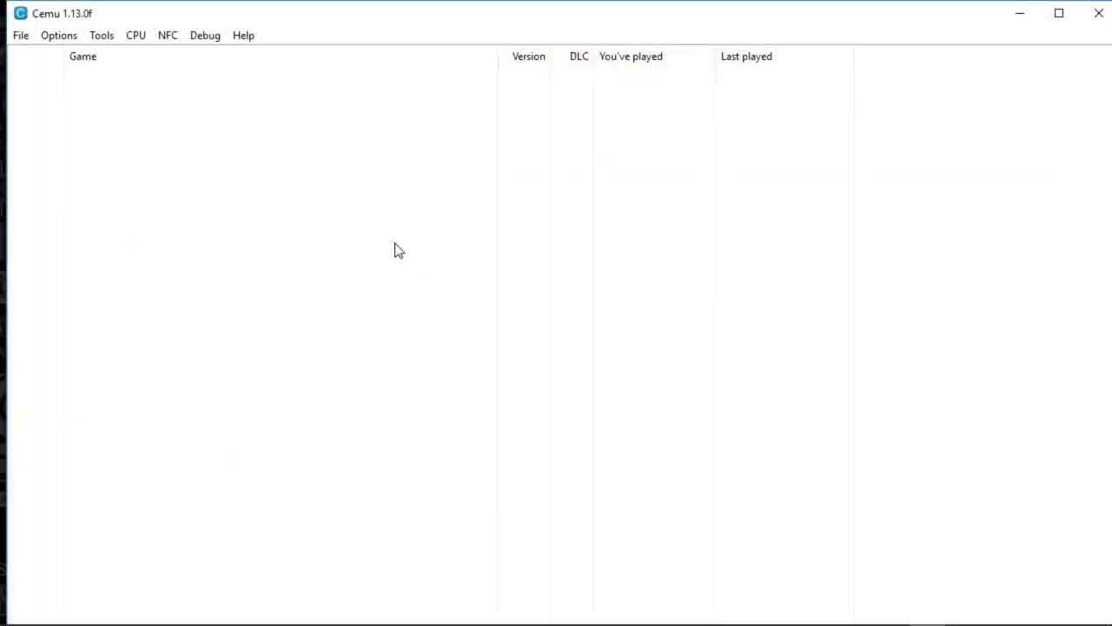
{"action": "left_click", "coordinate": [1099, 13]}
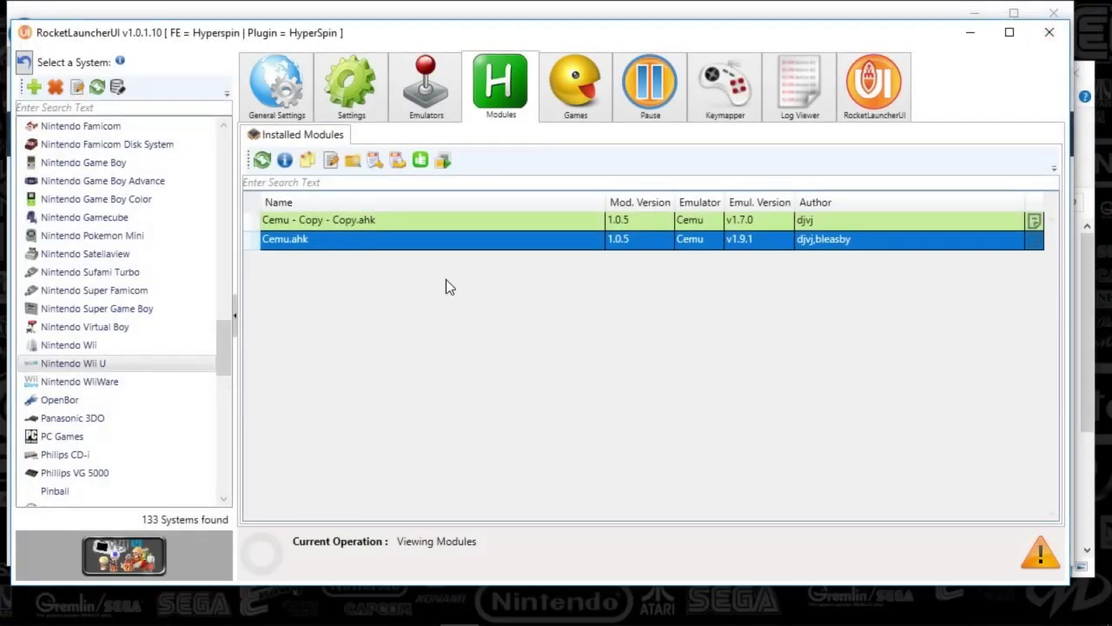
Audit the Nintendo Wii U games and launch Super Mario Maker (USA) from the results.
{"action": "left_click", "coordinate": [594, 98]}
{"action": "left_click", "coordinate": [277, 161]}
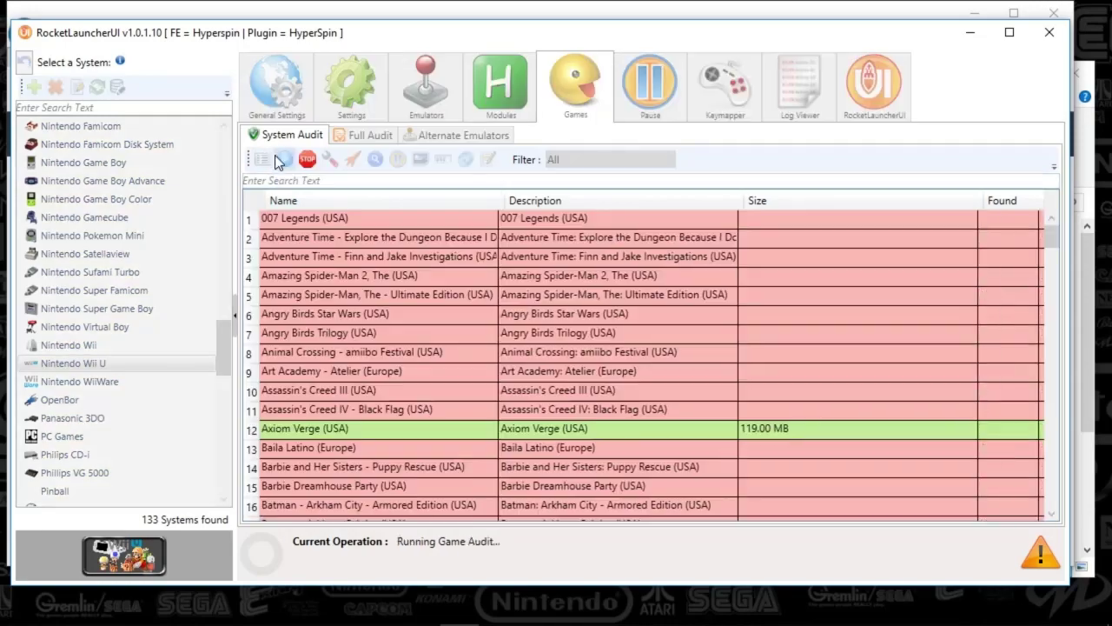
{"action": "left_click_drag", "start_coordinate": [1052, 237], "coordinate": [1022, 459]}
{"action": "left_click", "coordinate": [386, 356]}
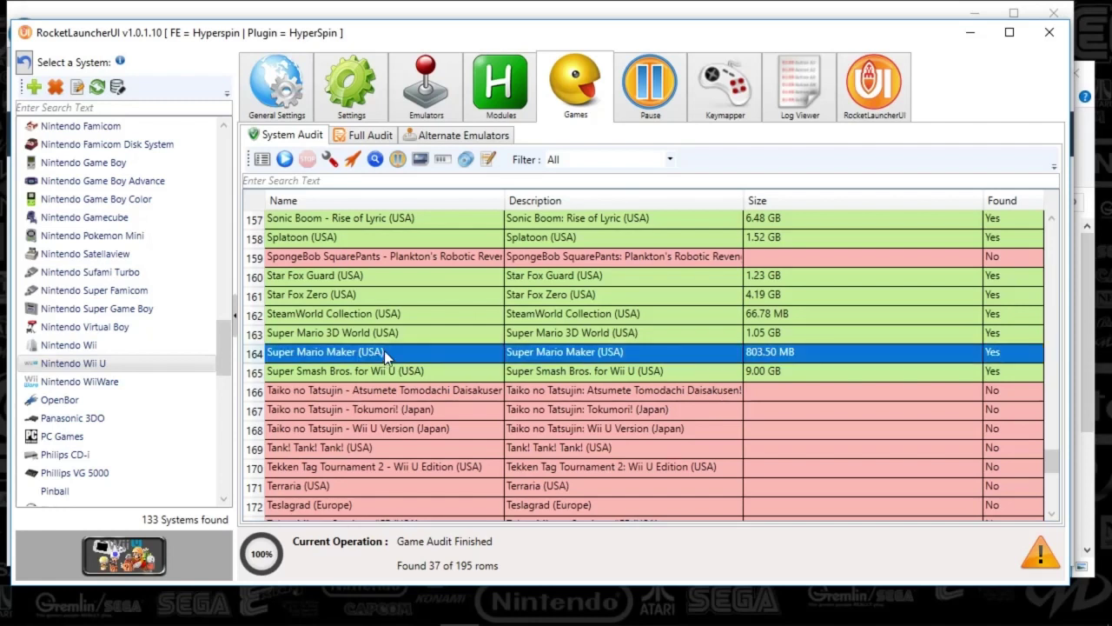
{"action": "left_click", "coordinate": [353, 159]}
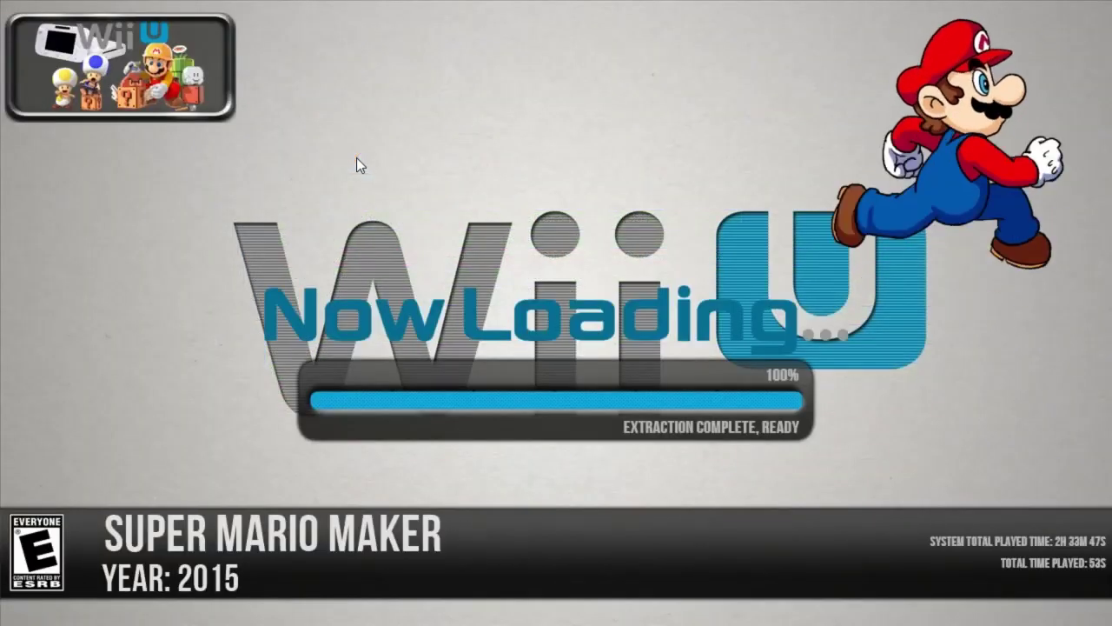